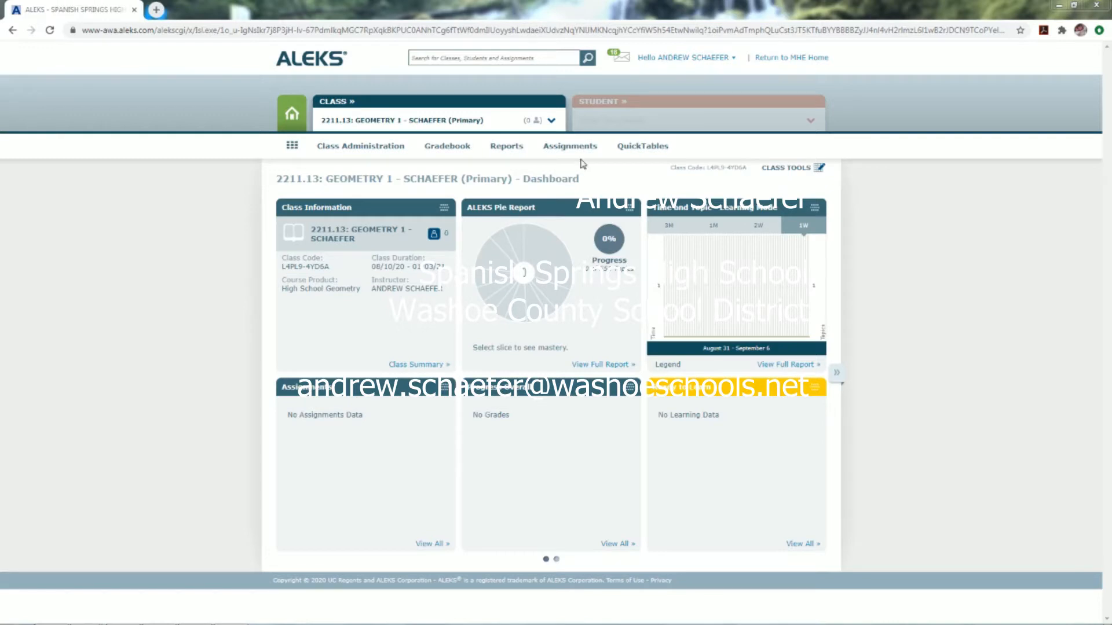
Open the Geometry 1 class's assignment list and start a new Homework assignment.
{"action": "mouse_move", "coordinate": [589, 154]}
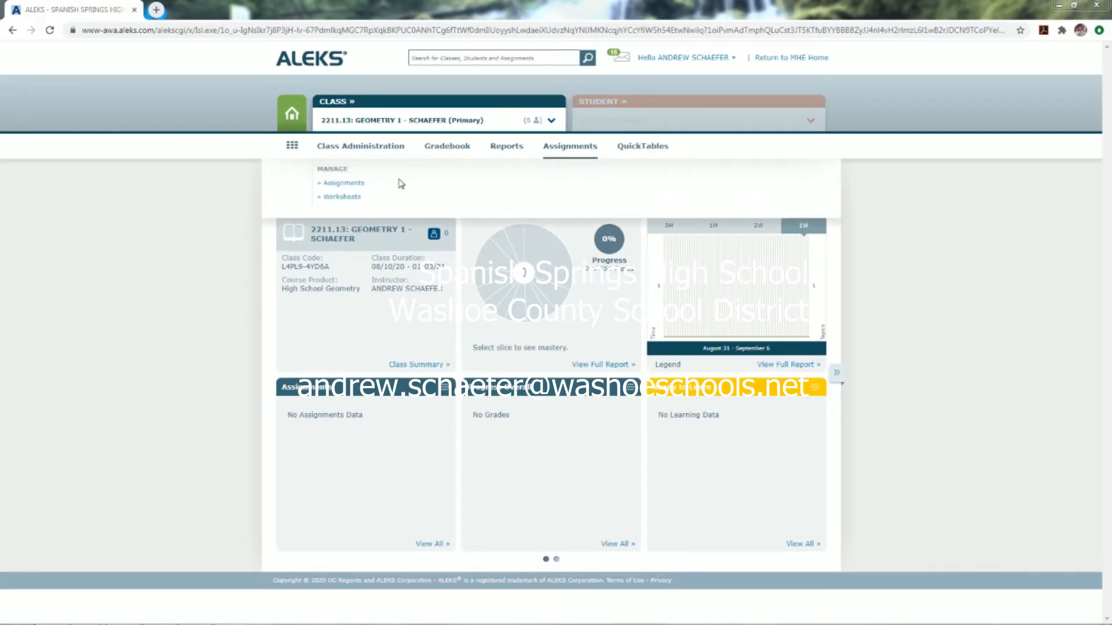
{"action": "left_click", "coordinate": [349, 184]}
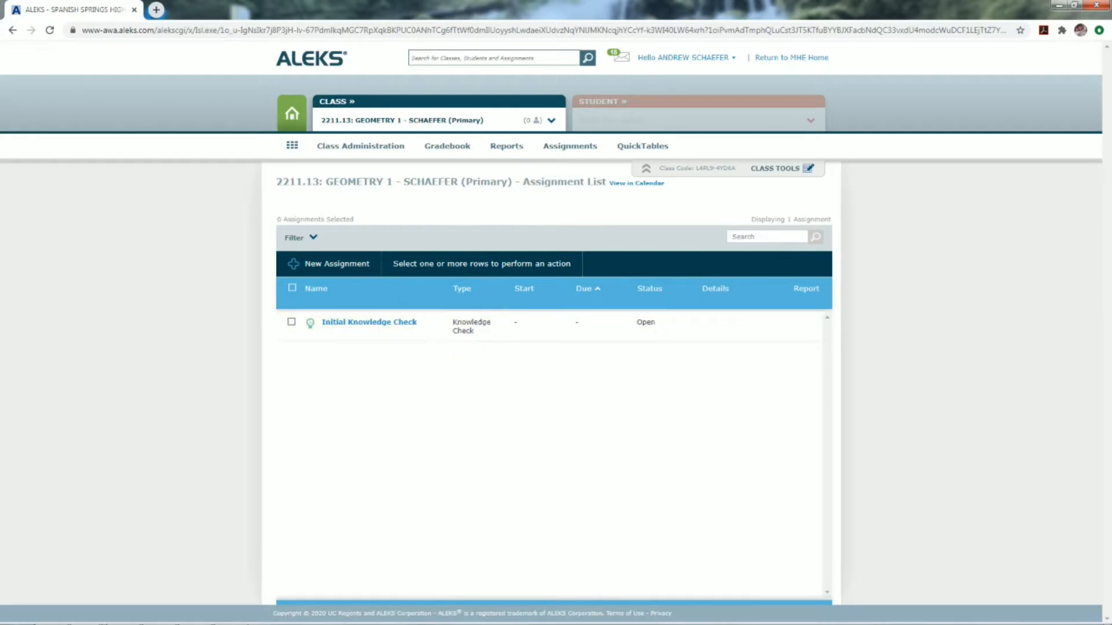
{"action": "left_click", "coordinate": [350, 267]}
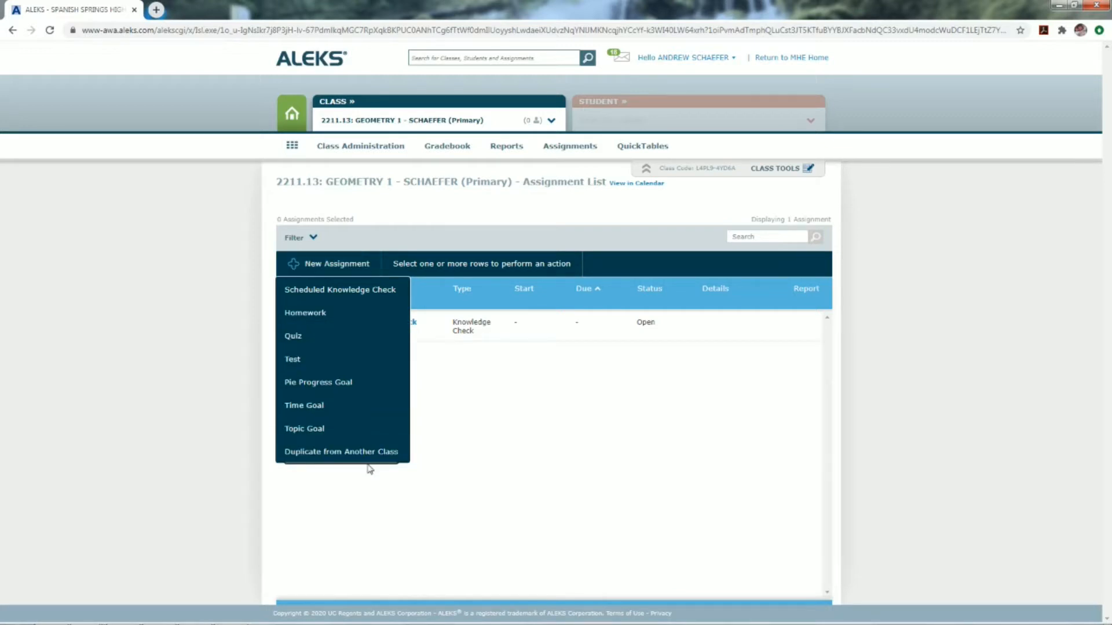
{"action": "left_click", "coordinate": [343, 321]}
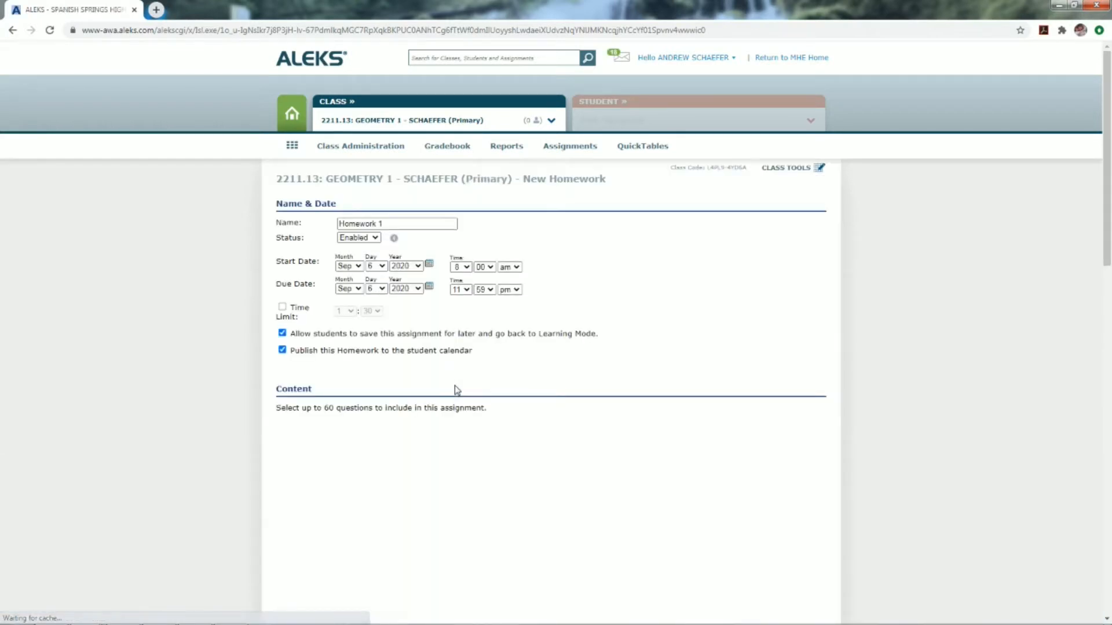
Name the homework "HW 1-2", keep its status Enabled and set the due date to September 8, 2020.
{"action": "left_click", "coordinate": [394, 228]}
{"action": "left_click_drag", "start_coordinate": [380, 224], "coordinate": [349, 222]}
{"action": "left_click", "coordinate": [342, 223]}
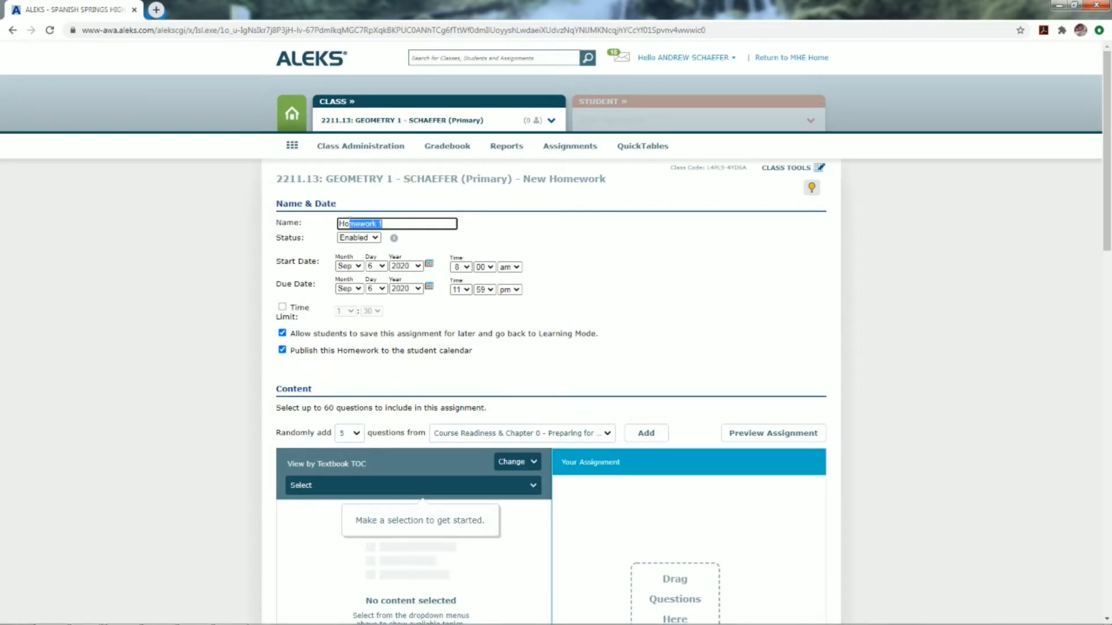
{"action": "type", "text": "W 1-2"}
{"action": "left_click", "coordinate": [375, 238]}
{"action": "left_click", "coordinate": [375, 241]}
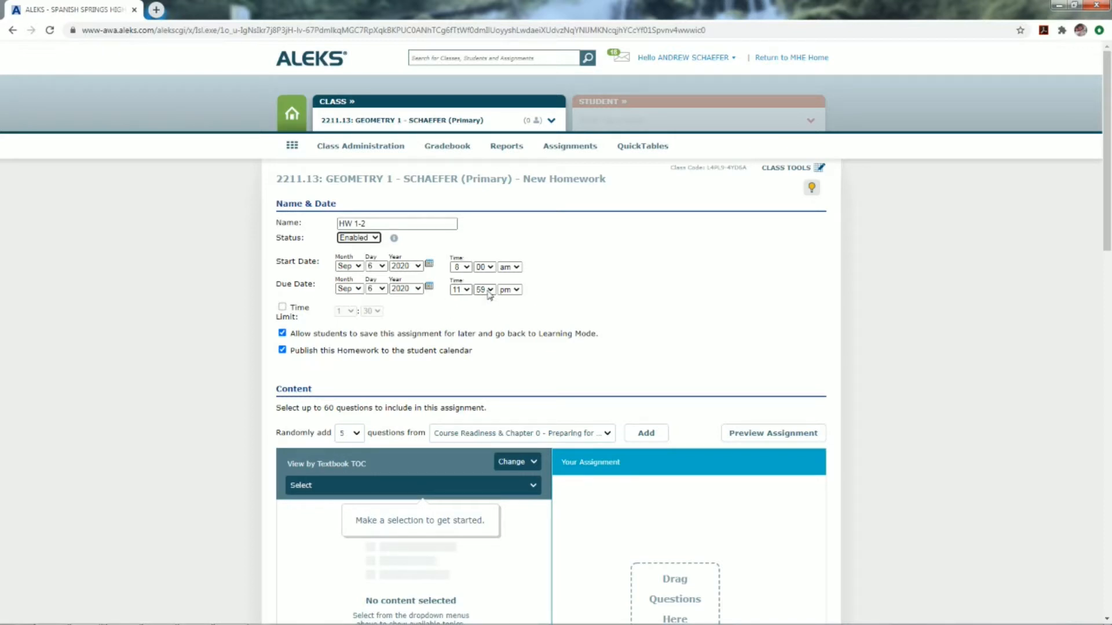
{"action": "left_click", "coordinate": [376, 289]}
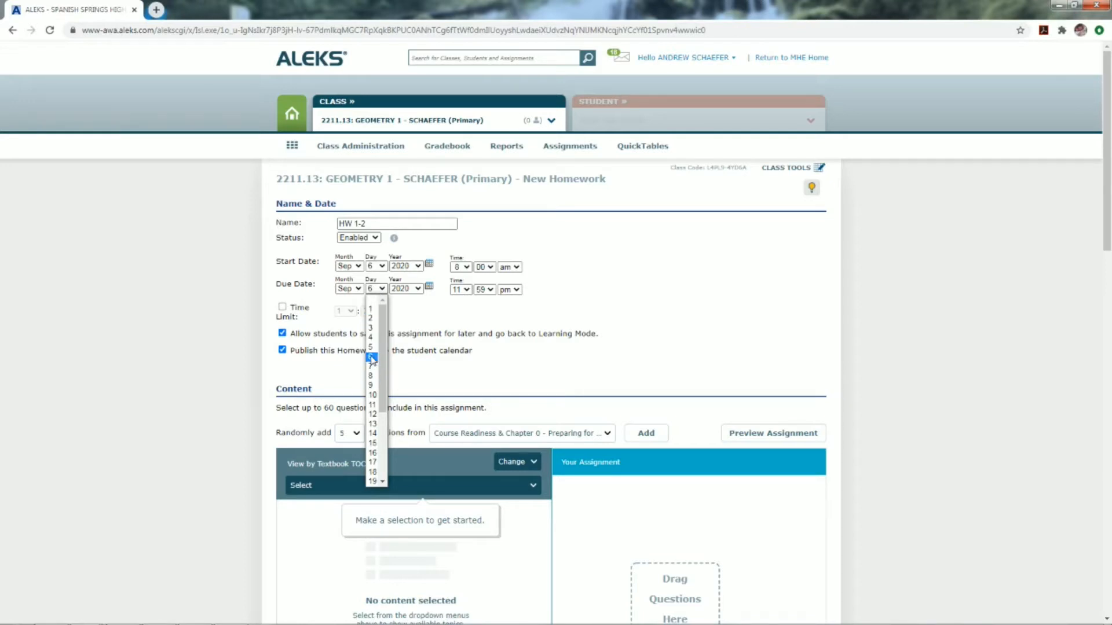
{"action": "left_click", "coordinate": [372, 376]}
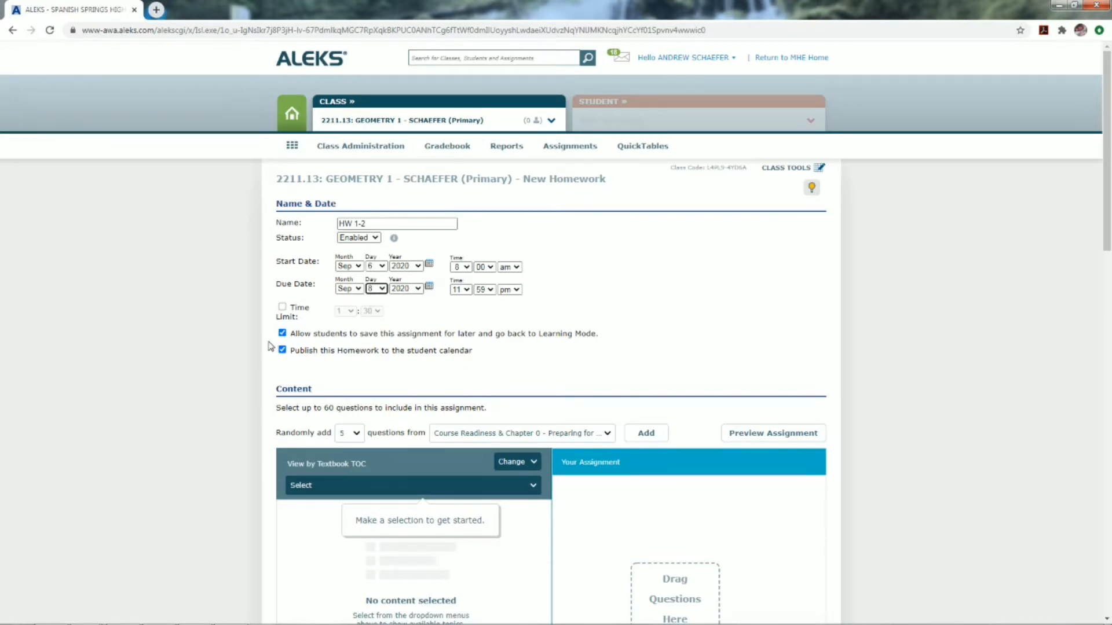
Randomly add 6 questions from Lesson 1-2 to the homework.
{"action": "scroll", "coordinate": [268, 346], "scroll_direction": "down", "scroll_amount": 4}
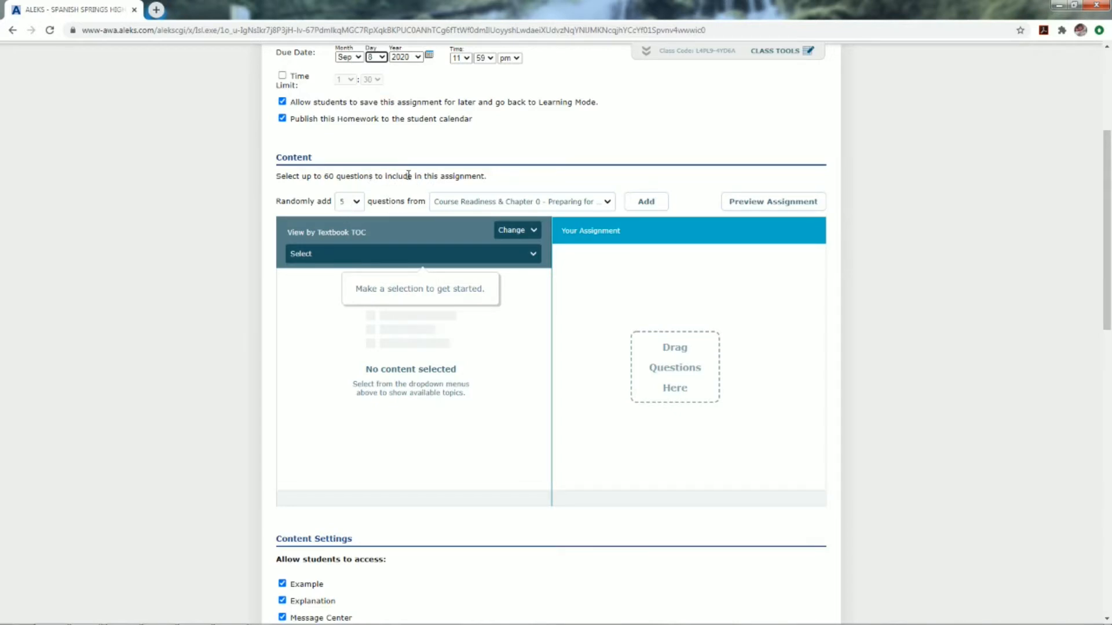
{"action": "left_click", "coordinate": [355, 203]}
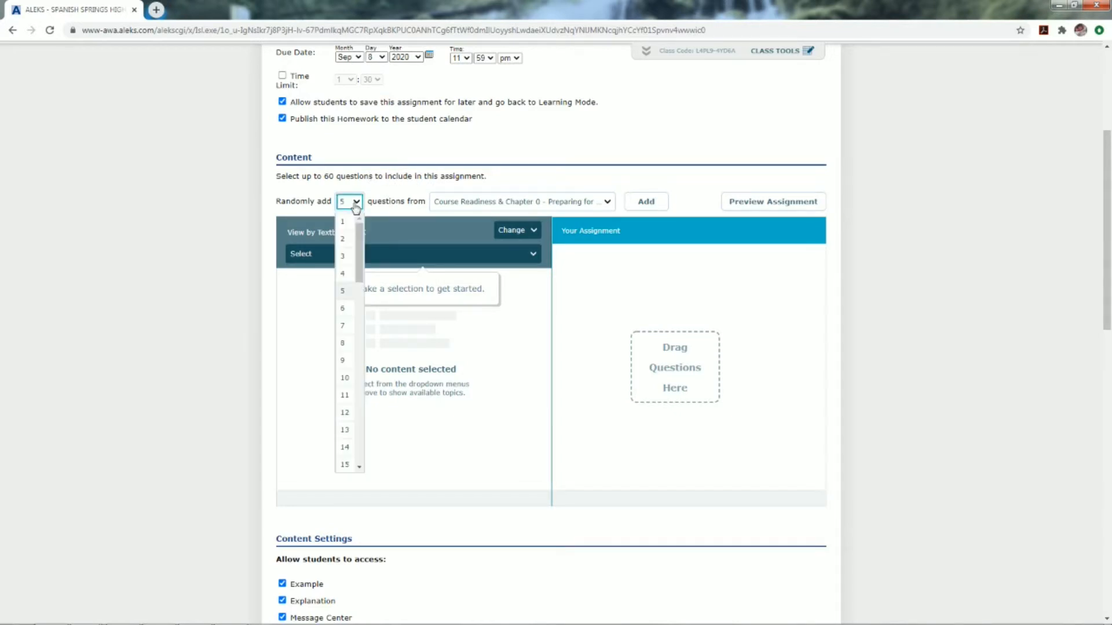
{"action": "left_click", "coordinate": [345, 311]}
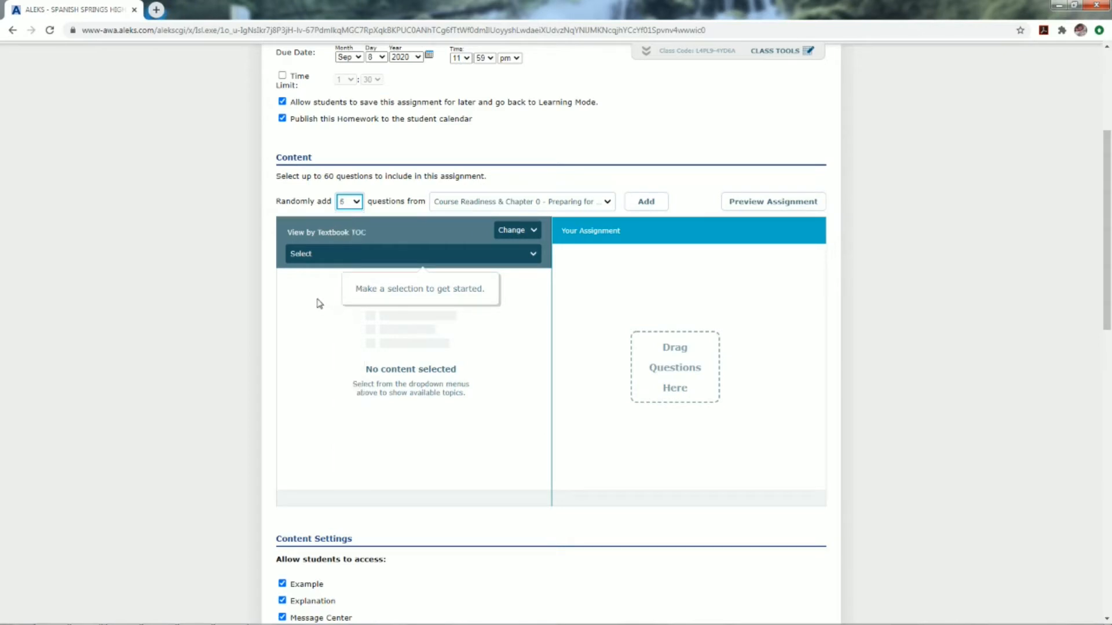
{"action": "left_click", "coordinate": [605, 205]}
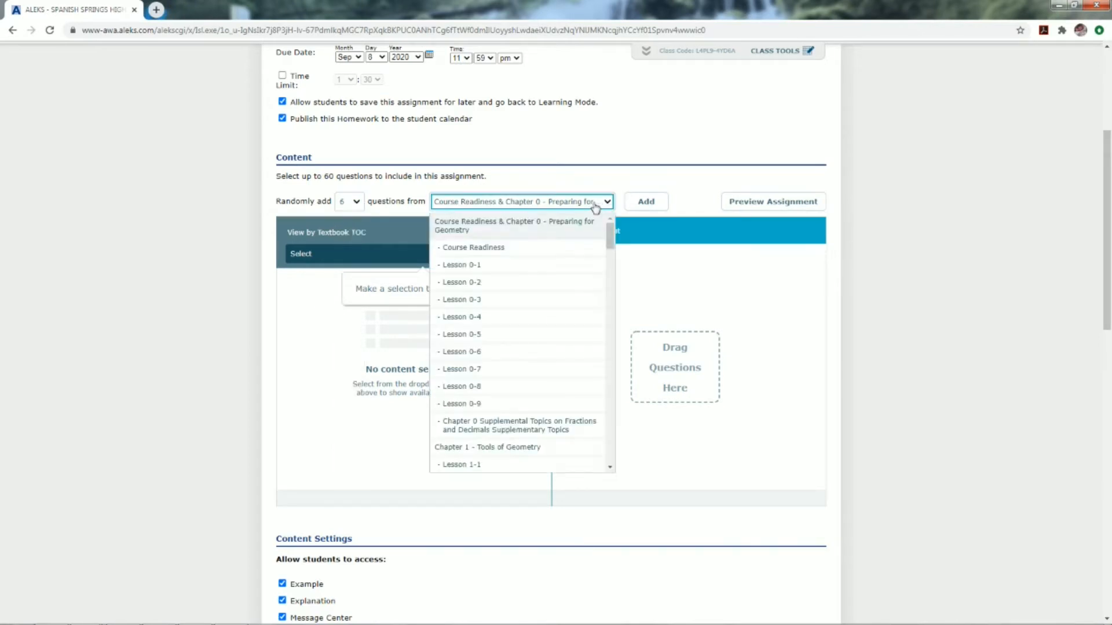
{"action": "scroll", "coordinate": [508, 293], "scroll_direction": "down", "scroll_amount": 3}
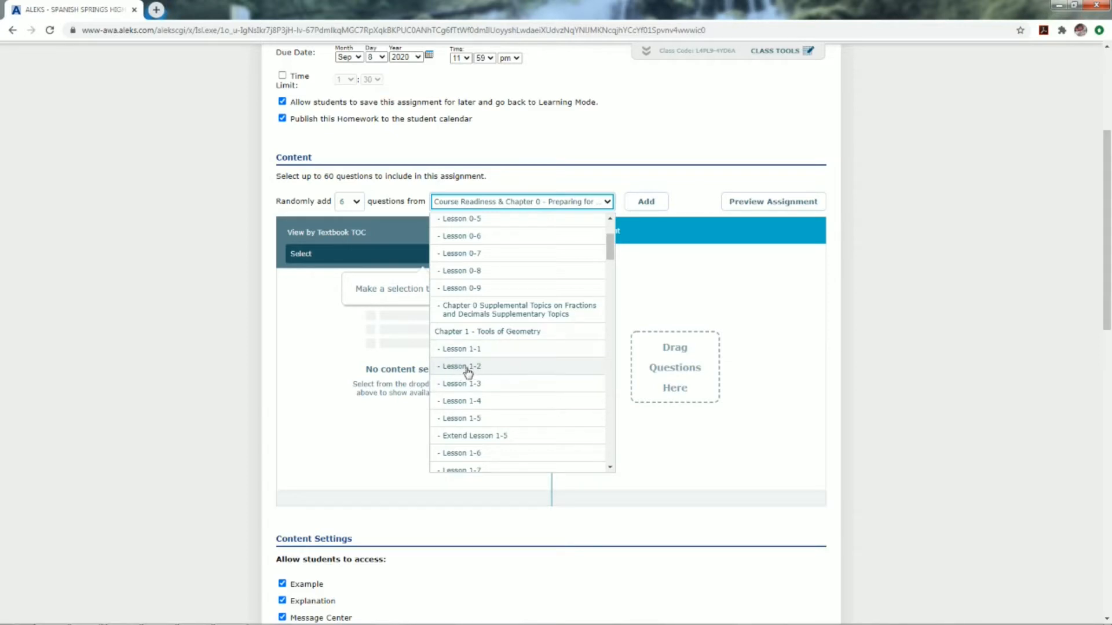
{"action": "left_click", "coordinate": [487, 371]}
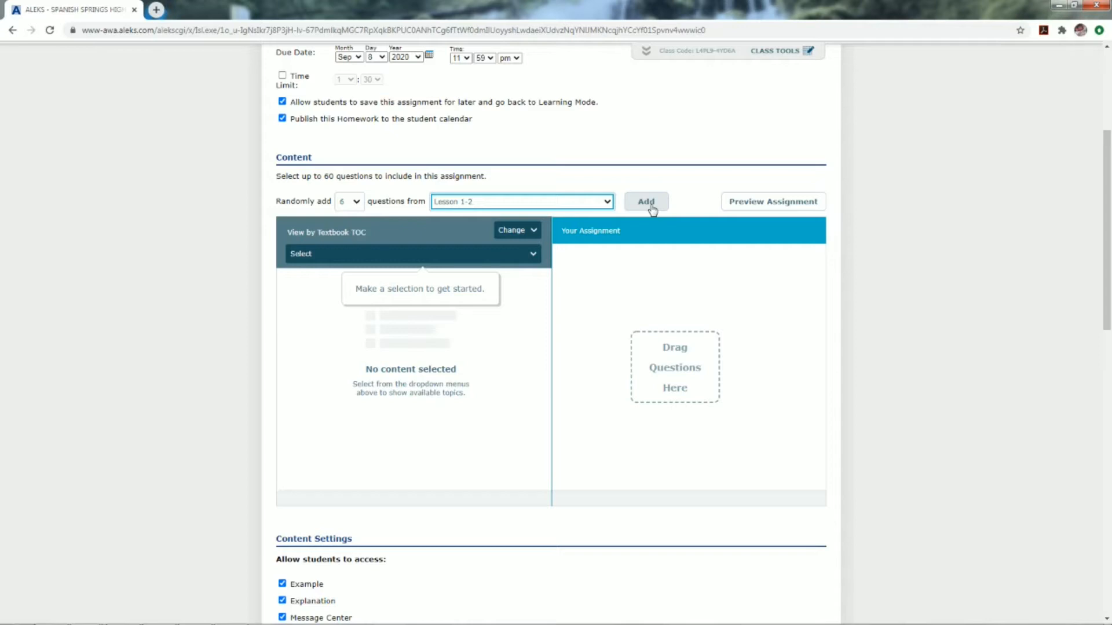
{"action": "left_click", "coordinate": [607, 201]}
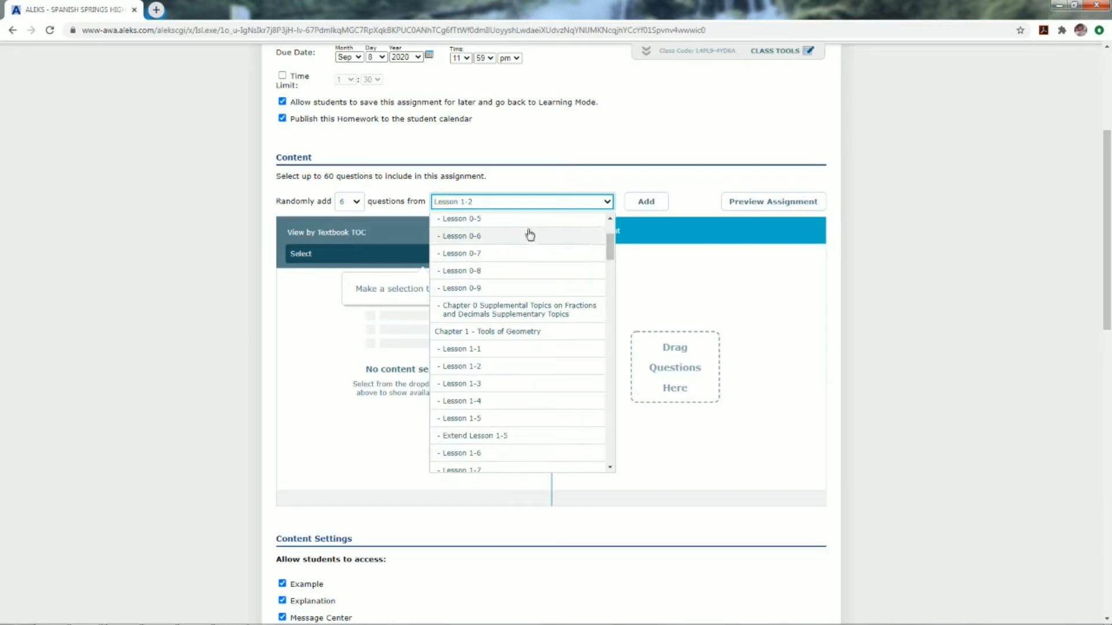
{"action": "left_click", "coordinate": [628, 185]}
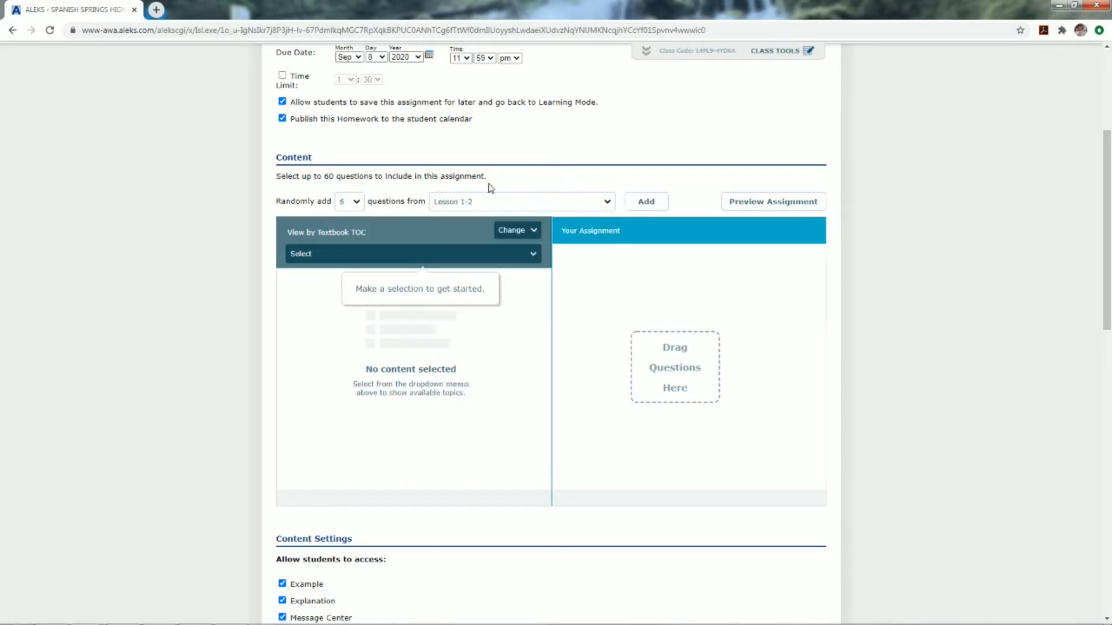
{"action": "left_click", "coordinate": [651, 203]}
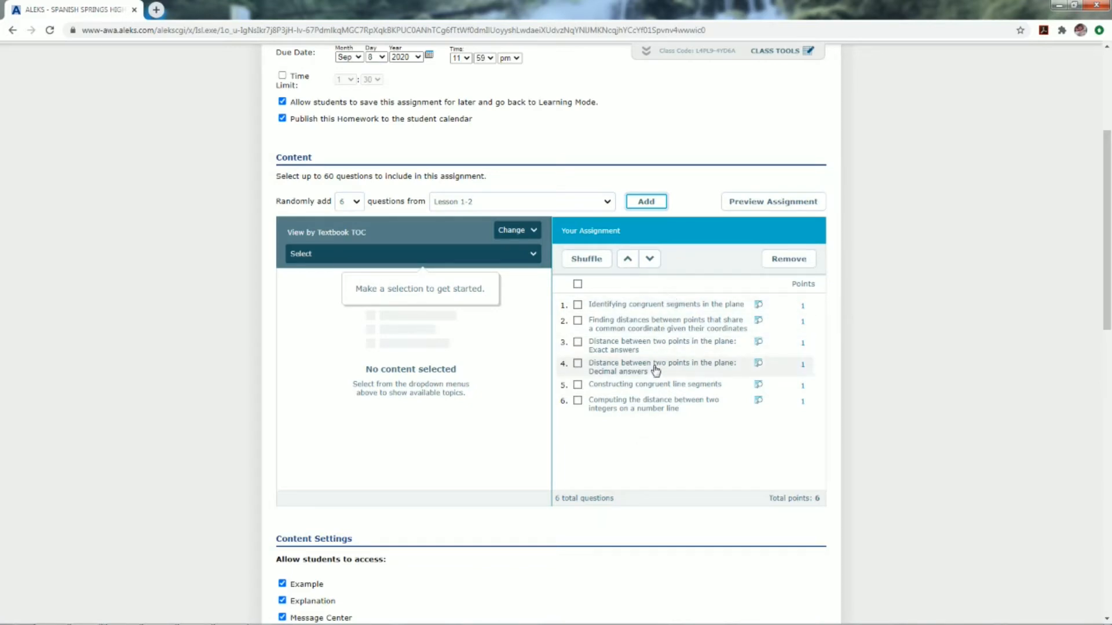
Move "Identifying congruent segments in the plane" to third place in the assignment, deselect it and shuffle the question order.
{"action": "left_click_drag", "start_coordinate": [615, 309], "coordinate": [603, 347]}
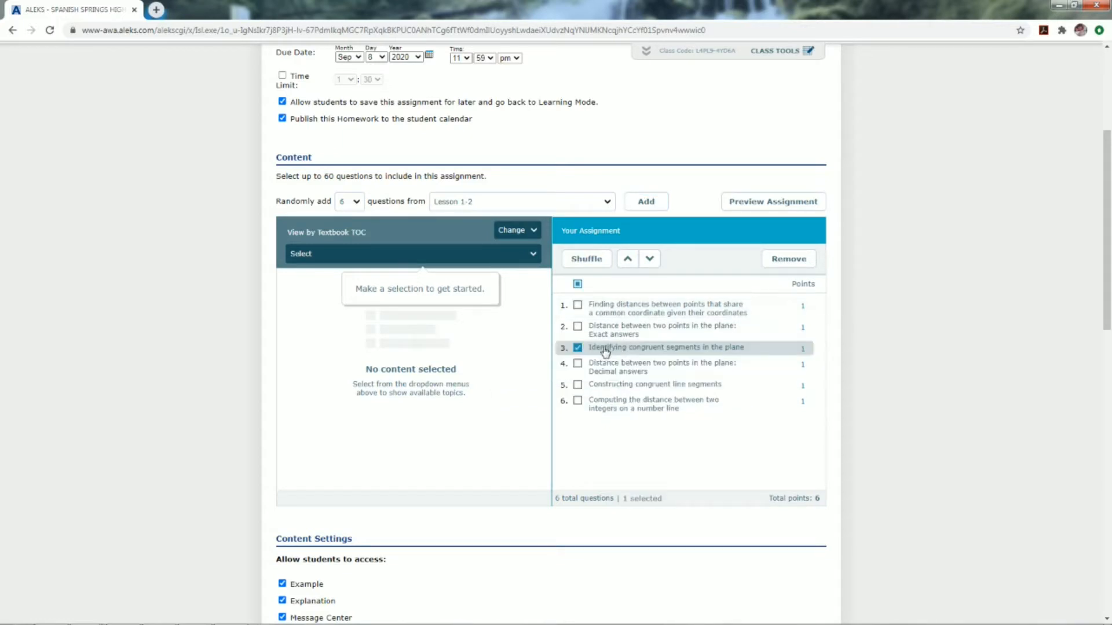
{"action": "left_click", "coordinate": [627, 259]}
{"action": "left_click", "coordinate": [648, 260]}
{"action": "left_click", "coordinate": [577, 347]}
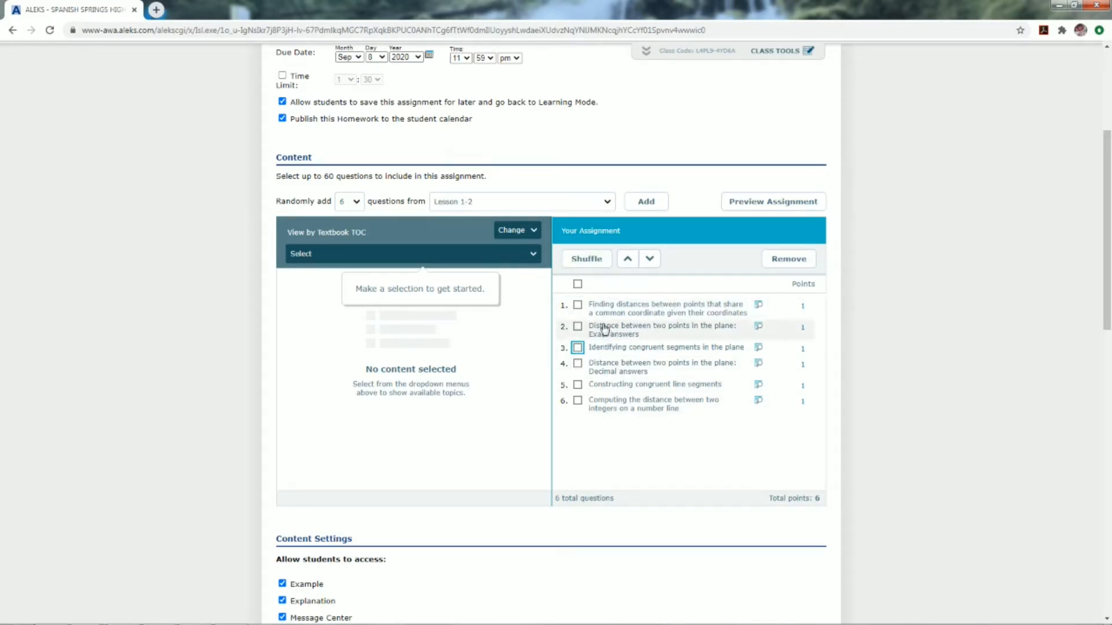
{"action": "left_click", "coordinate": [591, 257]}
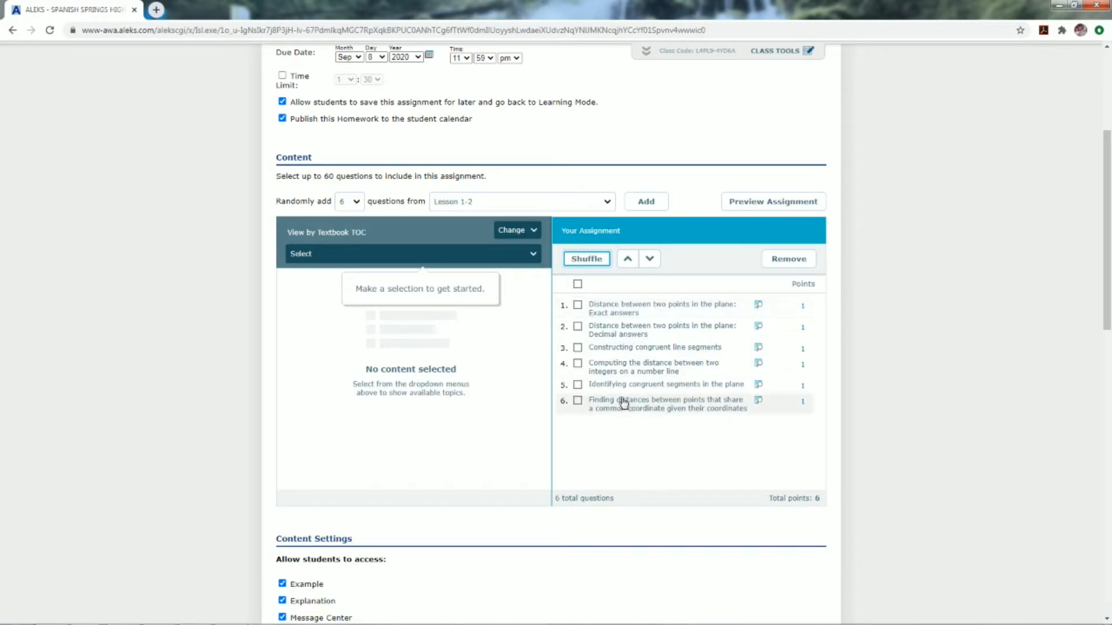
Remove all questions from the assignment.
{"action": "left_click", "coordinate": [577, 285]}
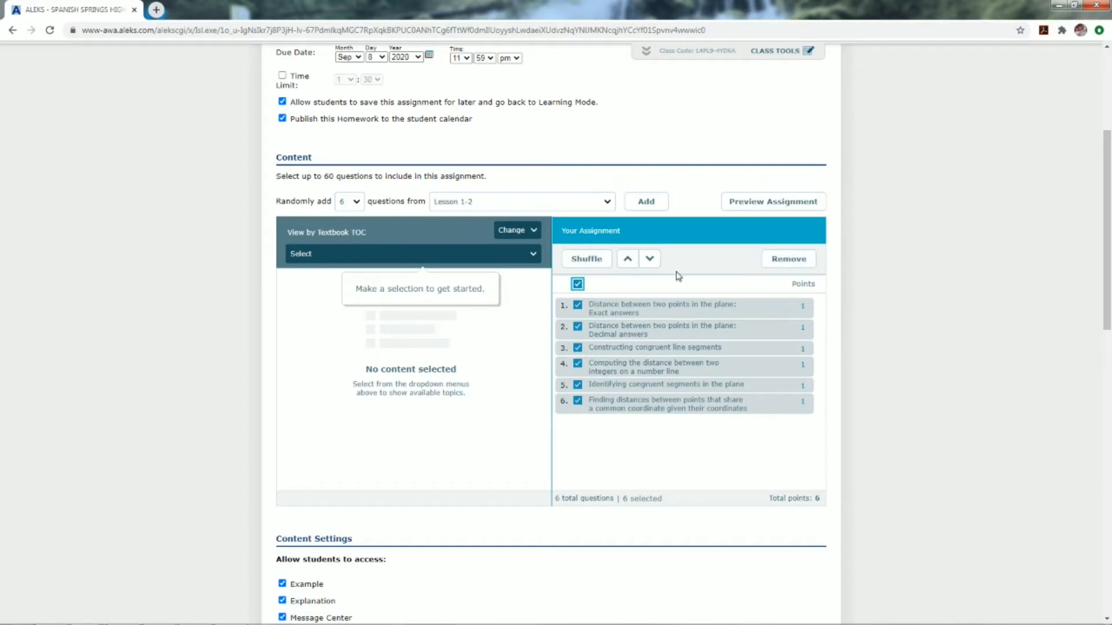
{"action": "left_click", "coordinate": [776, 264]}
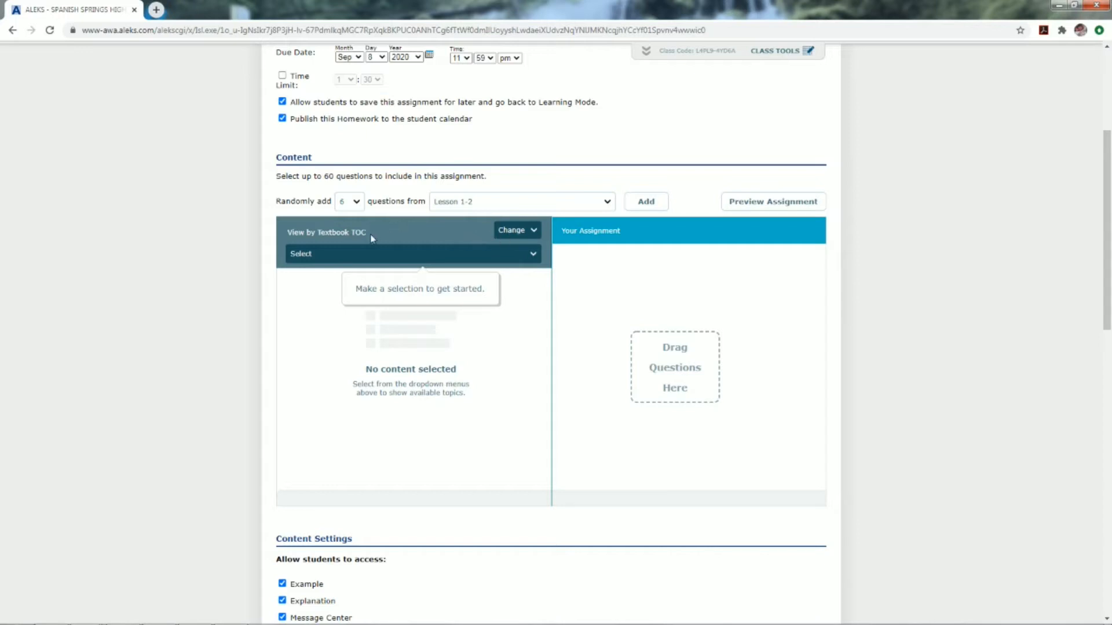
From Chapter 1 - Tools of Geometry, Lesson 1-2, add the topic "Introduction to segment addition" to the assignment twice.
{"action": "left_click", "coordinate": [373, 259]}
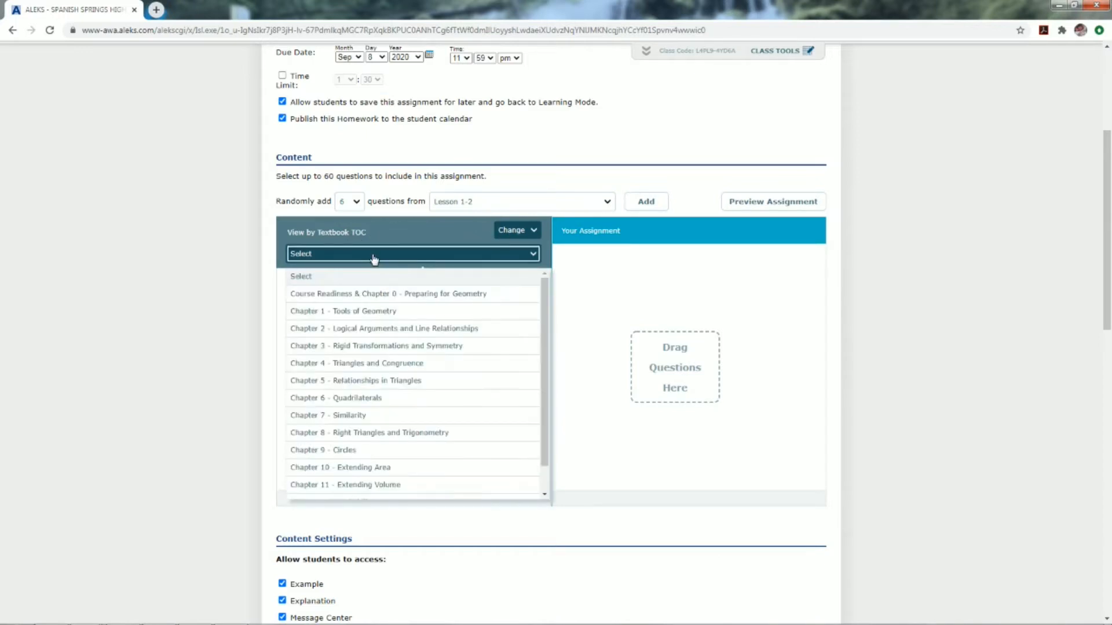
{"action": "left_click", "coordinate": [371, 309]}
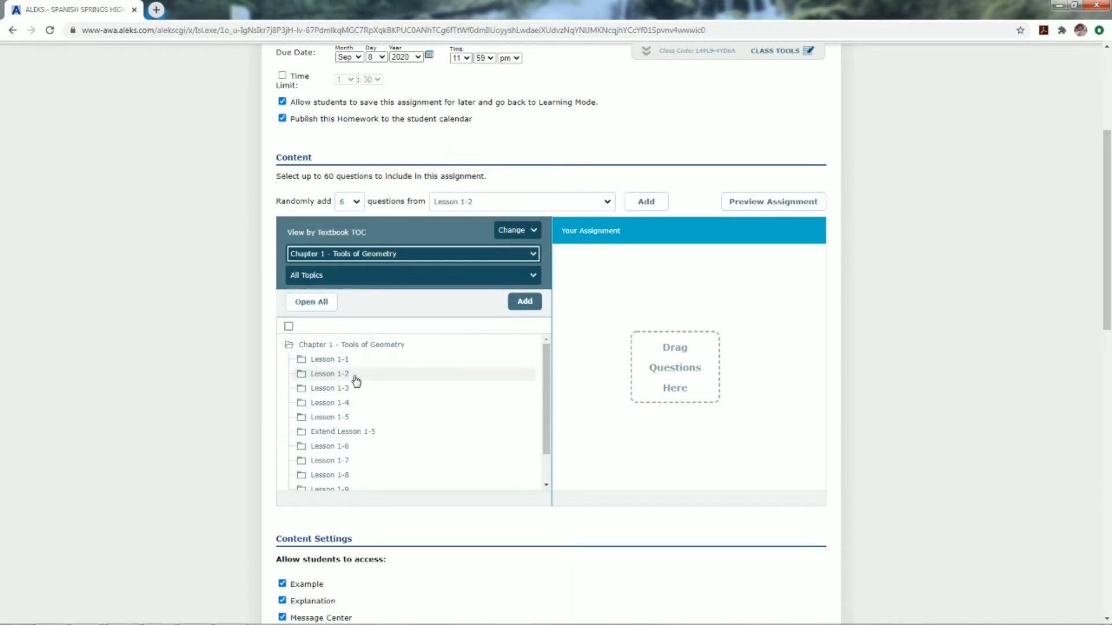
{"action": "left_click", "coordinate": [323, 375]}
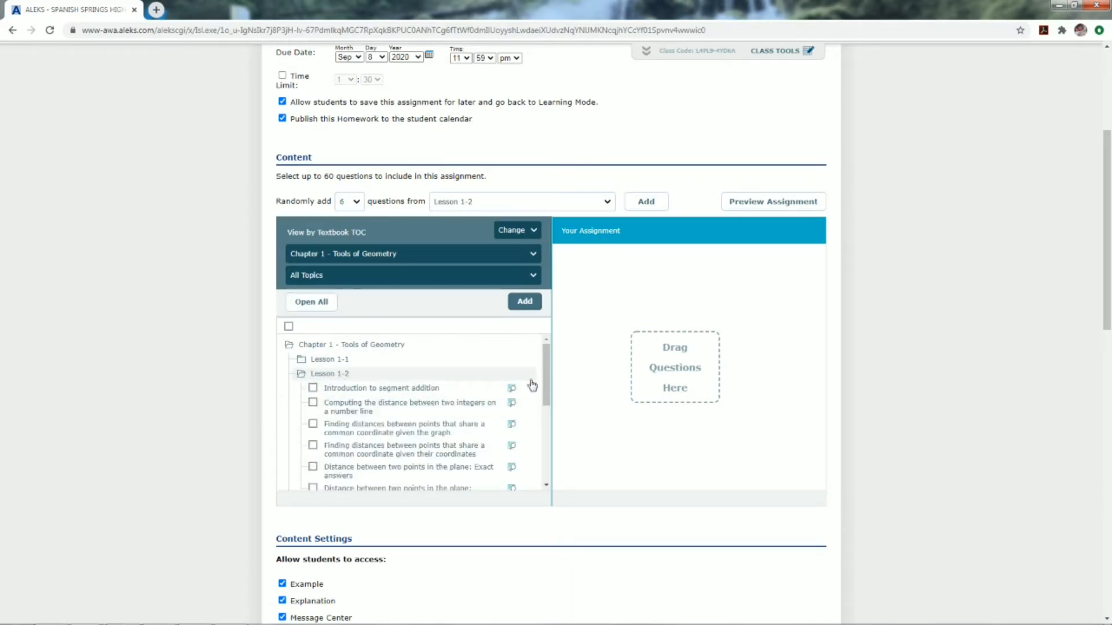
{"action": "mouse_move", "coordinate": [545, 385]}
{"action": "left_mouse_down"}
{"action": "mouse_move", "coordinate": [544, 412]}
{"action": "mouse_move", "coordinate": [547, 401]}
{"action": "left_mouse_up"}
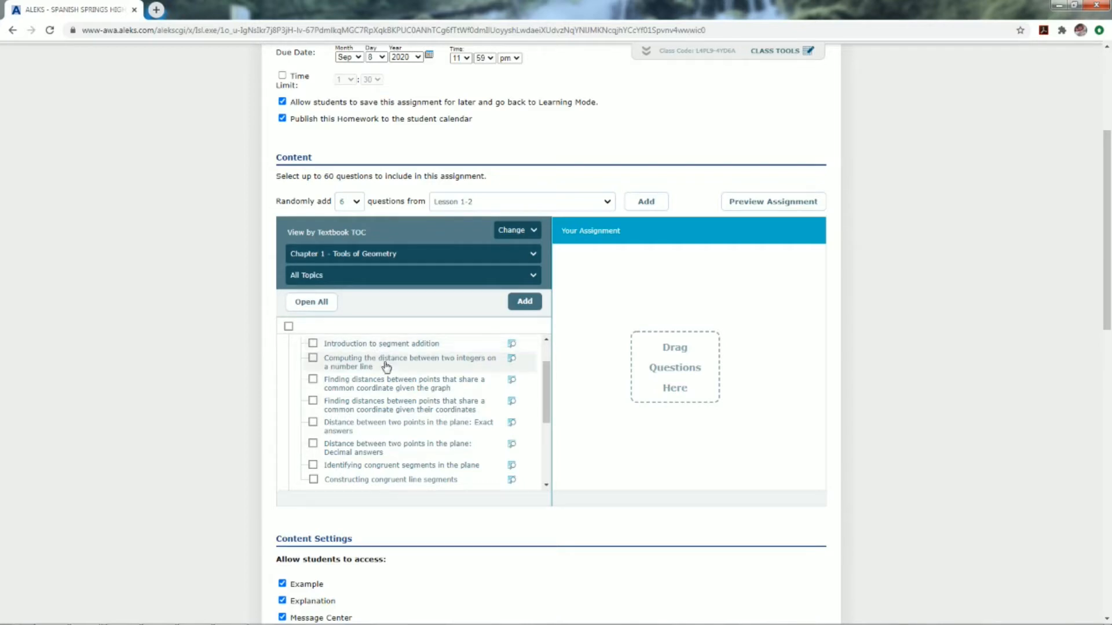
{"action": "left_click", "coordinate": [313, 344]}
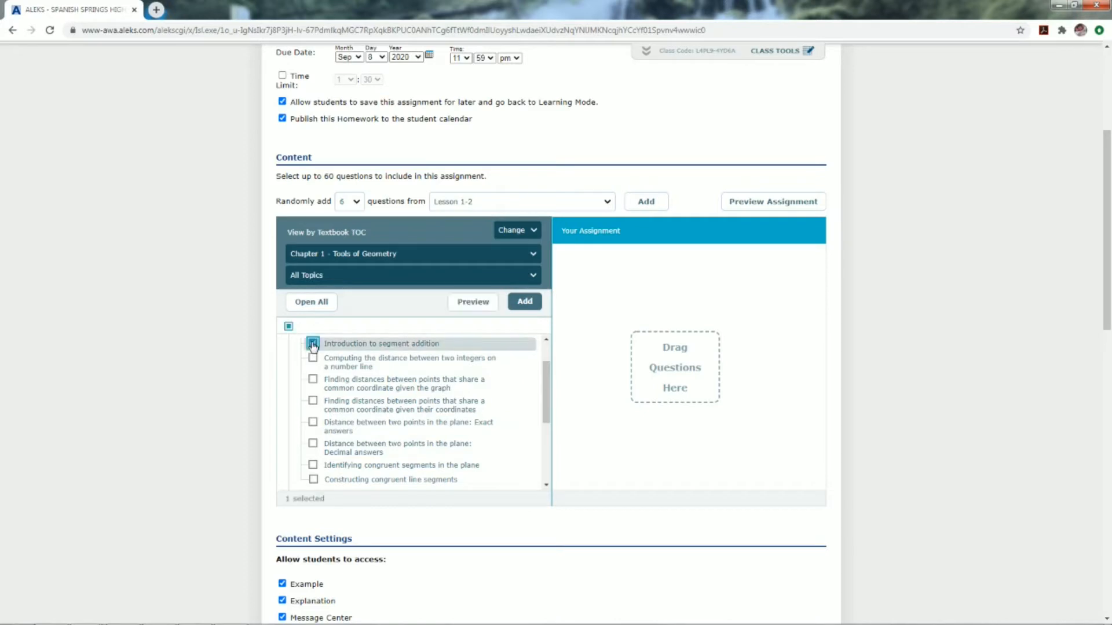
{"action": "left_click", "coordinate": [523, 303]}
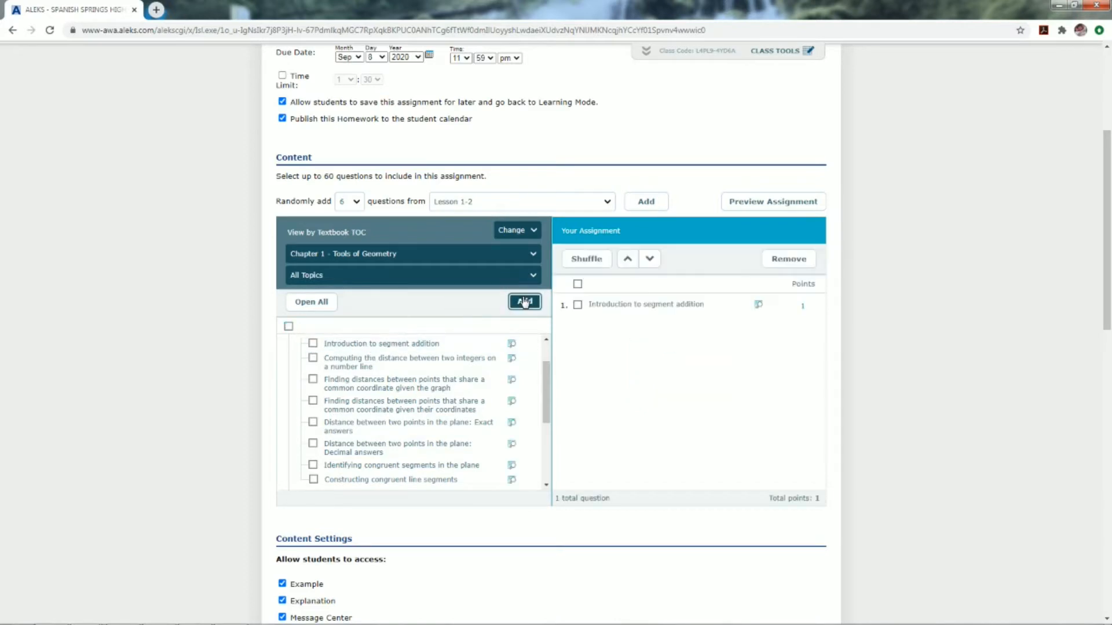
{"action": "left_click", "coordinate": [350, 345]}
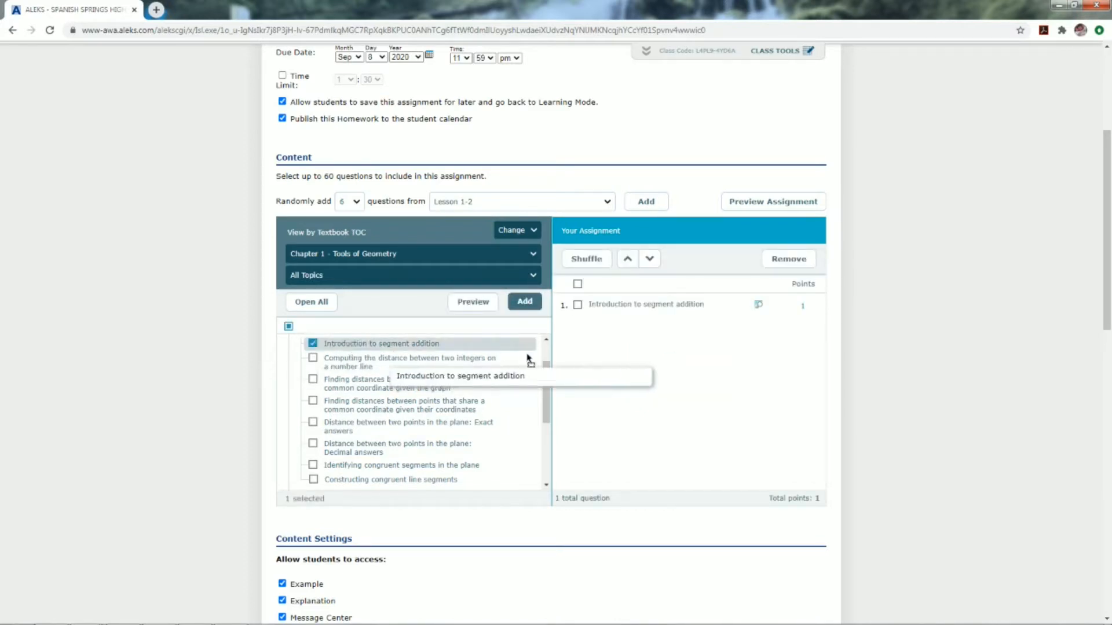
{"action": "left_click_drag", "start_coordinate": [636, 340], "coordinate": [672, 326]}
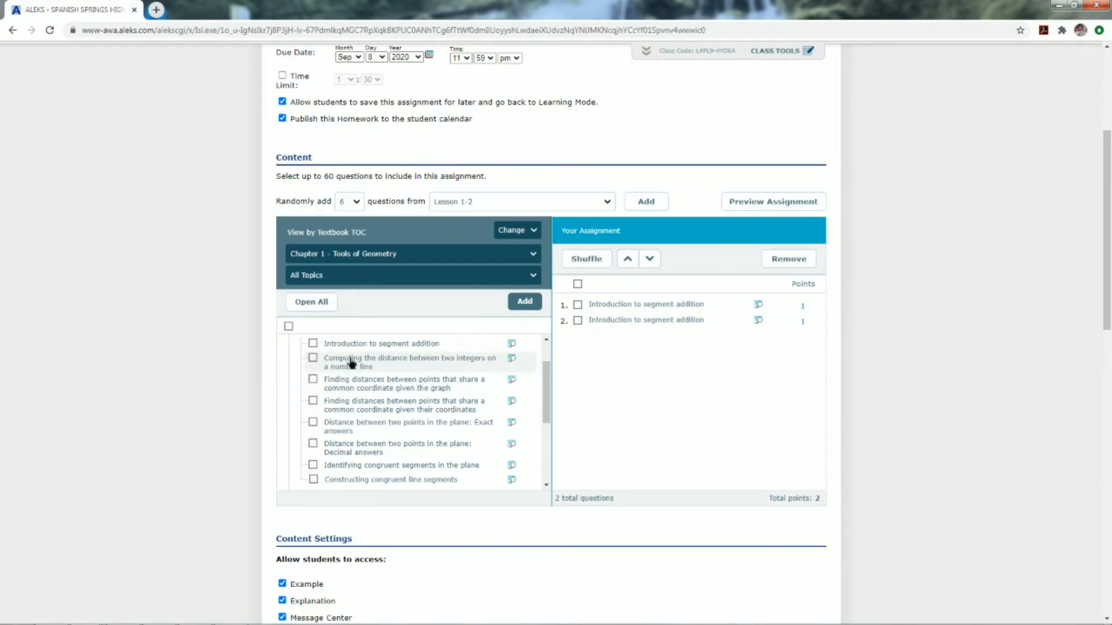
Add "Computing the distance between two integers on a number line", "Distance between two points in the plane: Exact answers" and "Identifying congruent segments in the plane".
{"action": "left_click_drag", "start_coordinate": [350, 363], "coordinate": [653, 345]}
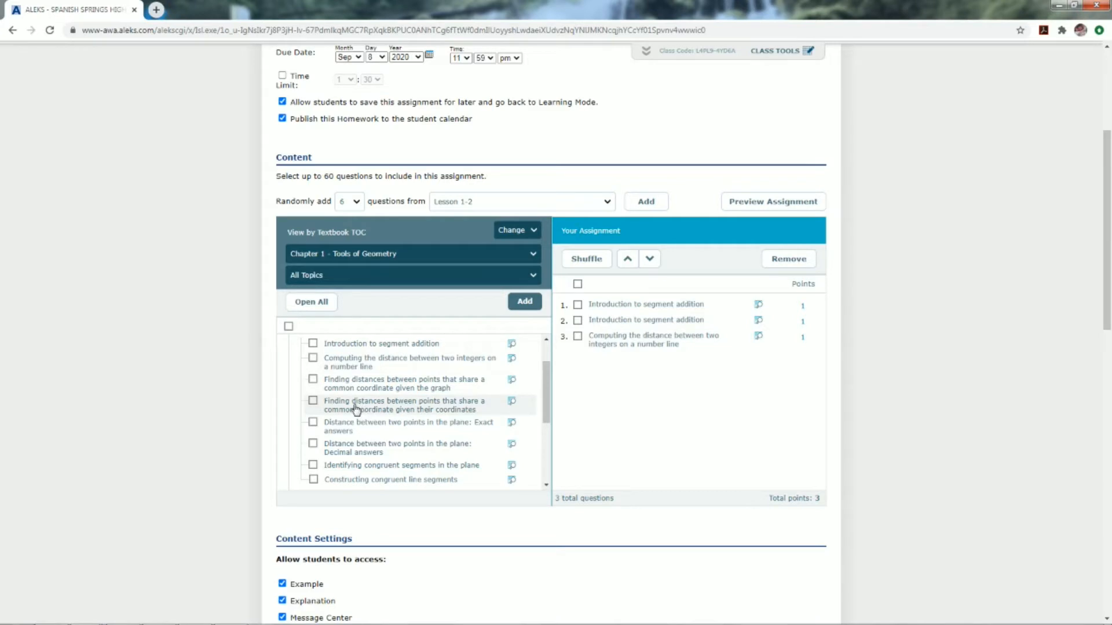
{"action": "left_click_drag", "start_coordinate": [371, 434], "coordinate": [687, 380]}
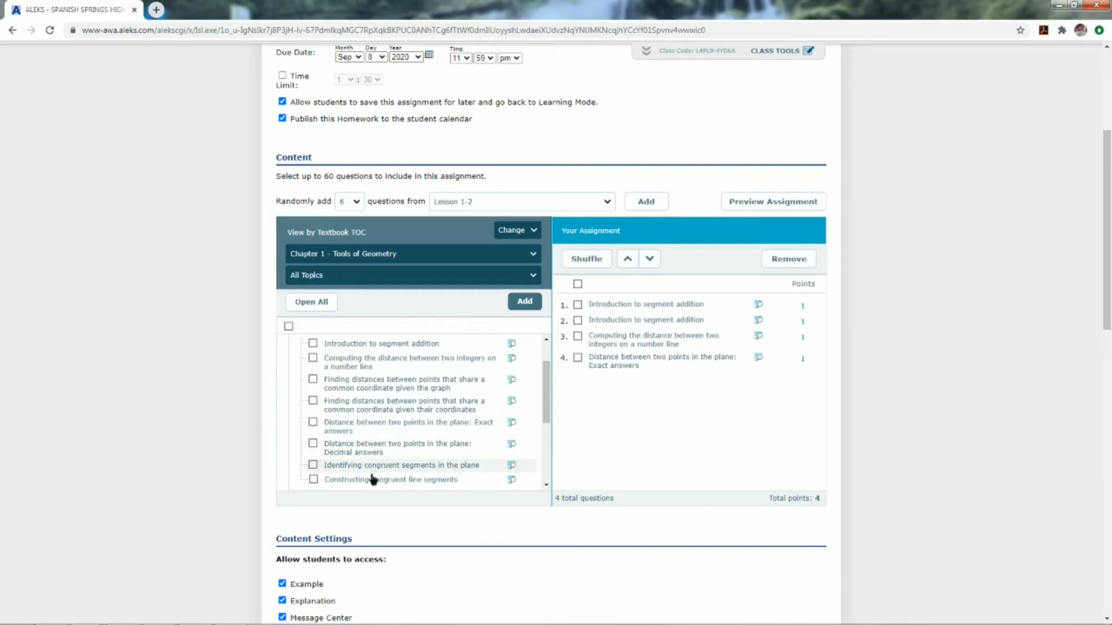
{"action": "left_click_drag", "start_coordinate": [371, 470], "coordinate": [663, 405]}
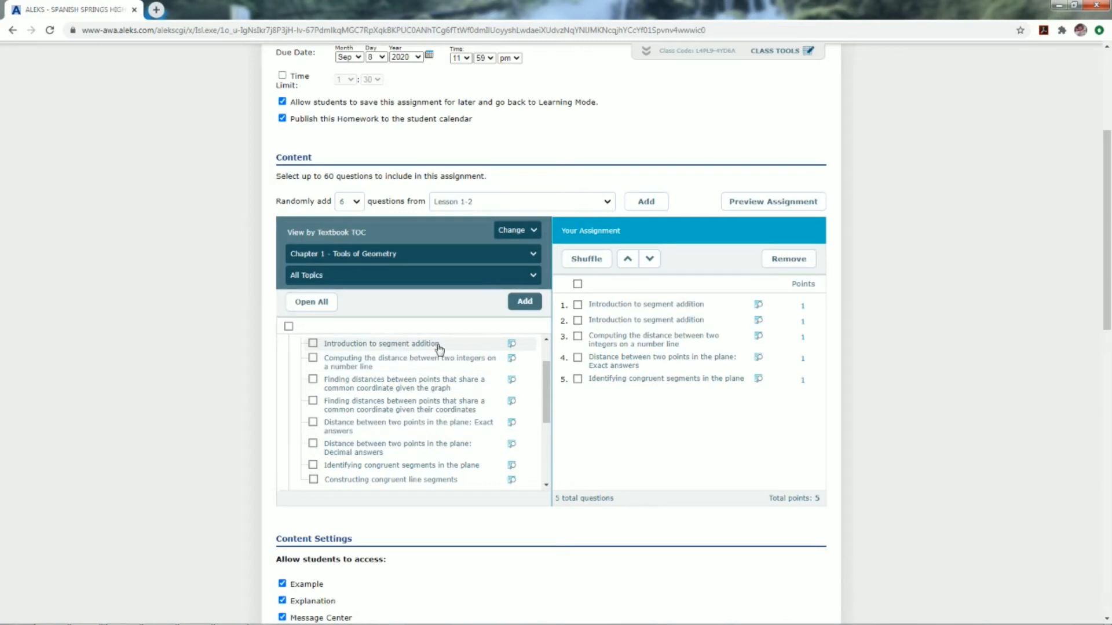
Preview a sample problem for the Lesson 1-2 topic "Introduction to segment addition" and view its explanation.
{"action": "left_click", "coordinate": [512, 346]}
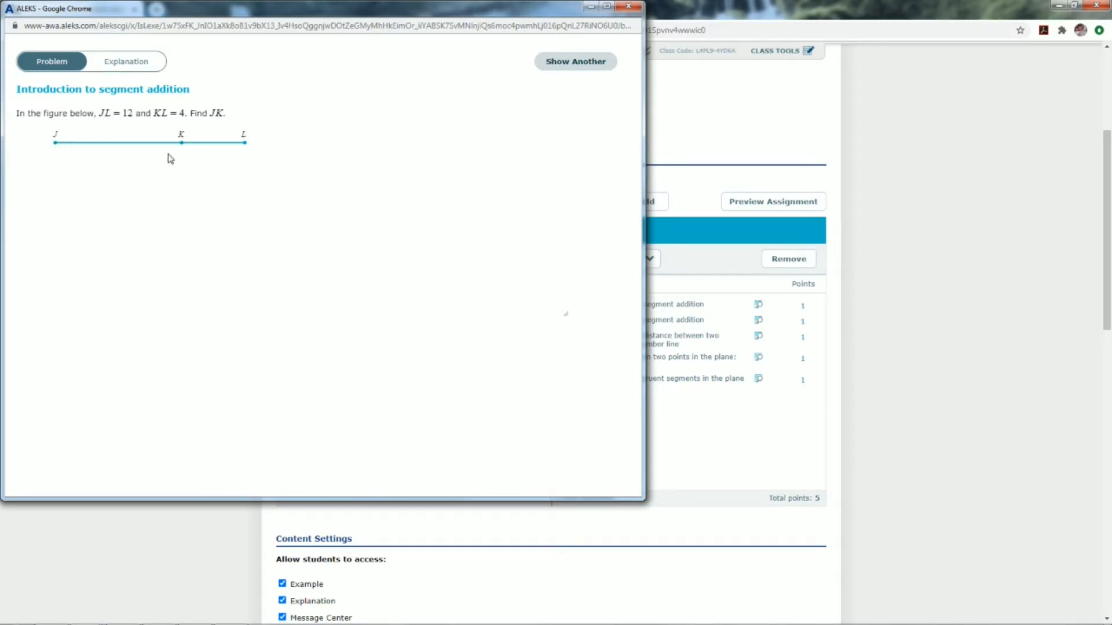
{"action": "left_click", "coordinate": [137, 66]}
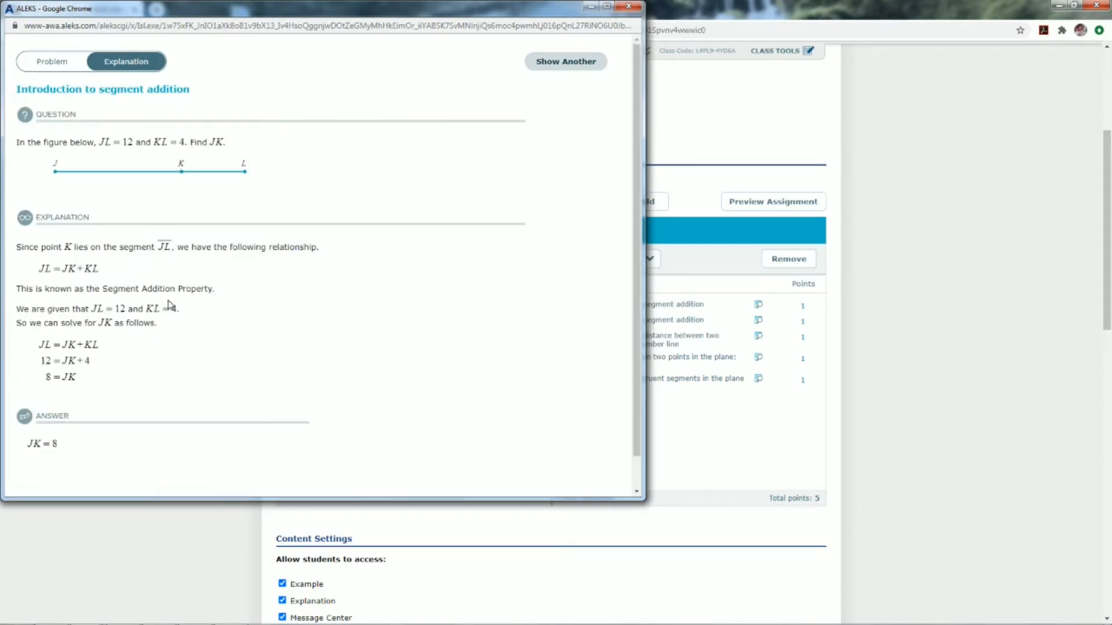
Review the segment addition explanation, view another sample problem with its explanation, and close the preview.
{"action": "scroll", "coordinate": [120, 285], "scroll_direction": "down", "scroll_amount": 1}
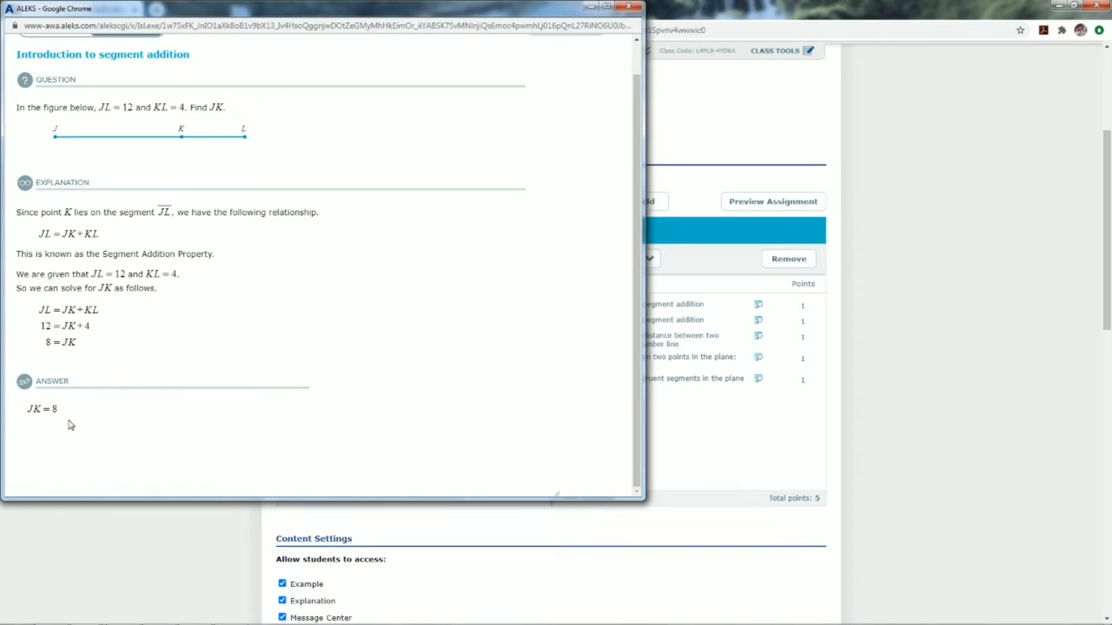
{"action": "scroll", "coordinate": [107, 318], "scroll_direction": "up", "scroll_amount": 1}
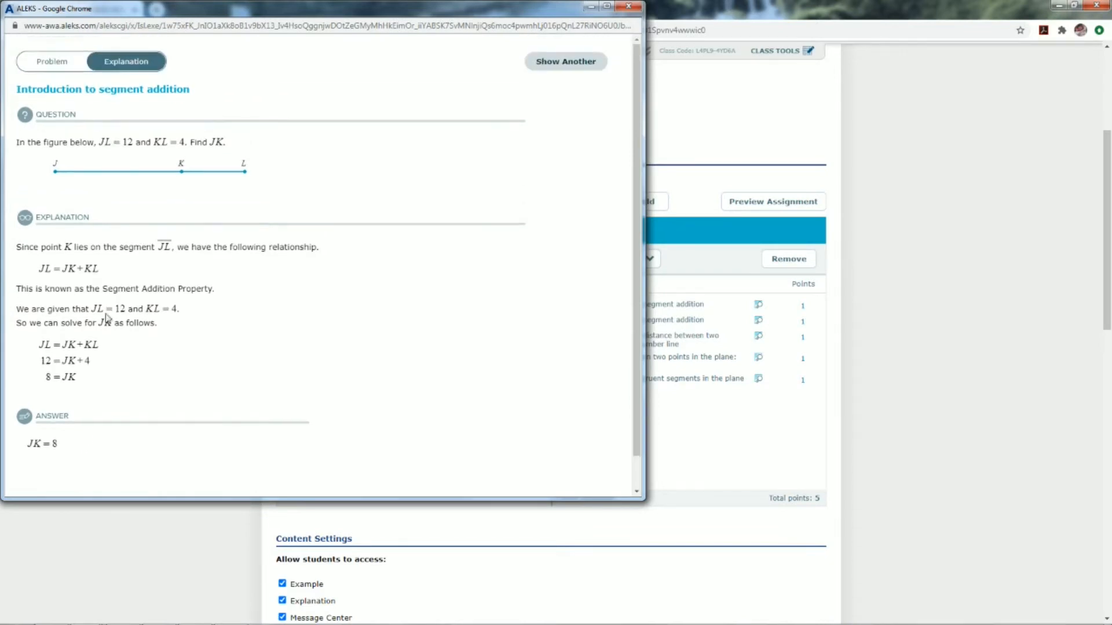
{"action": "left_click", "coordinate": [57, 62]}
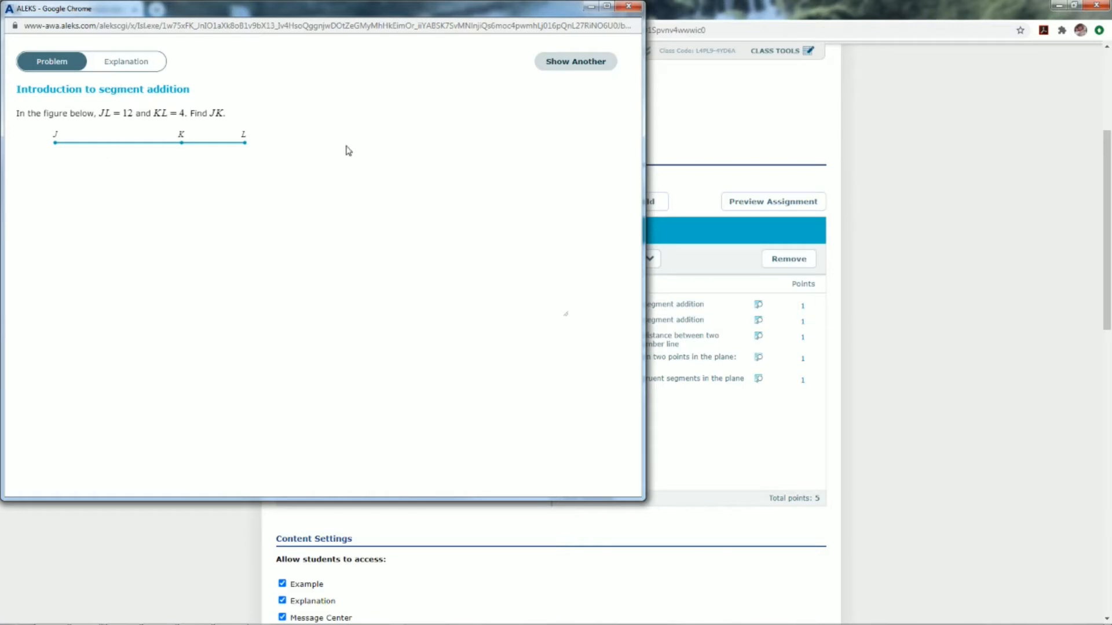
{"action": "left_click", "coordinate": [567, 69]}
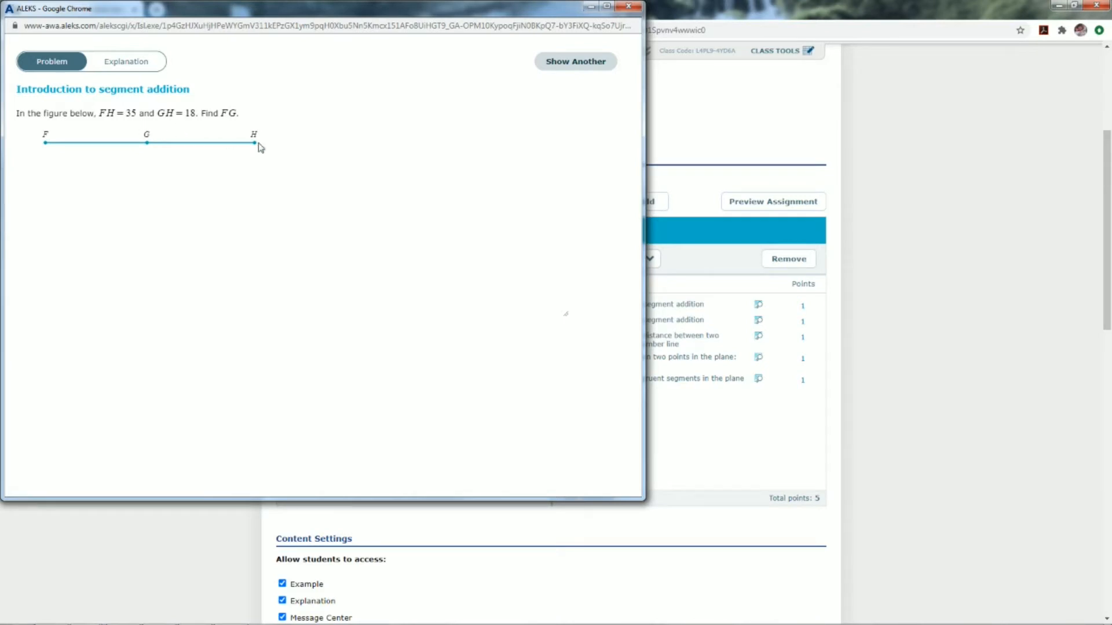
{"action": "left_click", "coordinate": [136, 71]}
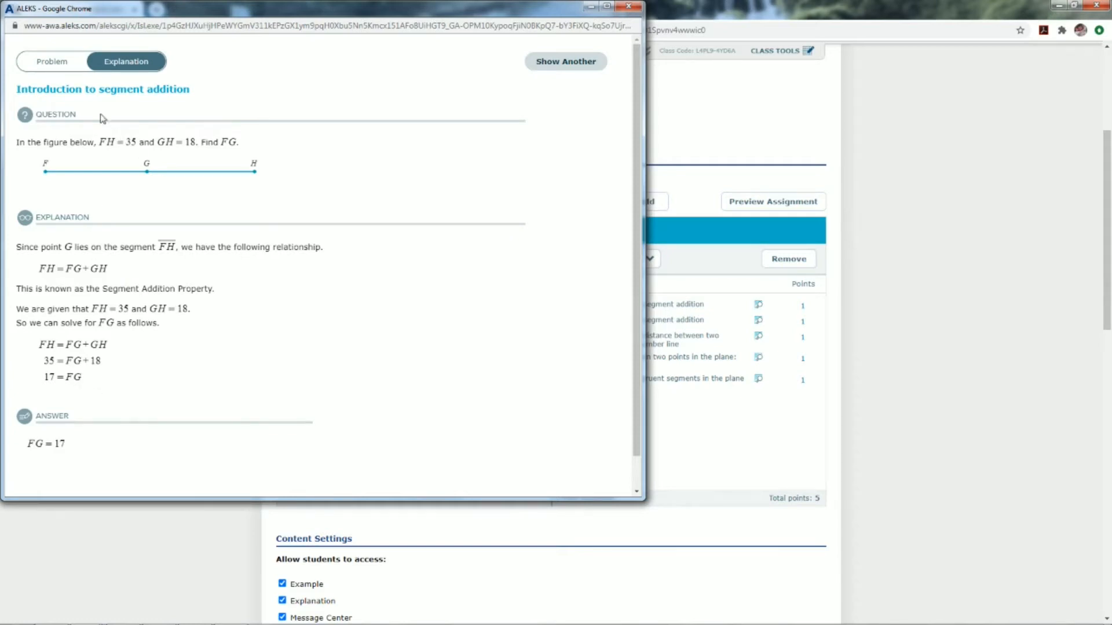
{"action": "left_click", "coordinate": [59, 66]}
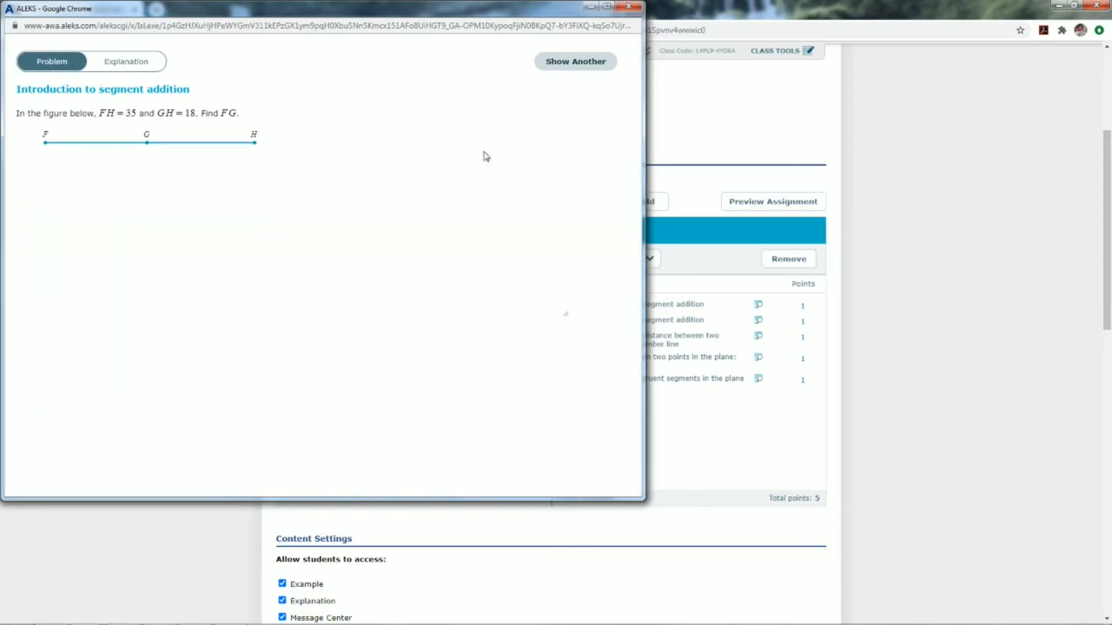
{"action": "left_click", "coordinate": [628, 8]}
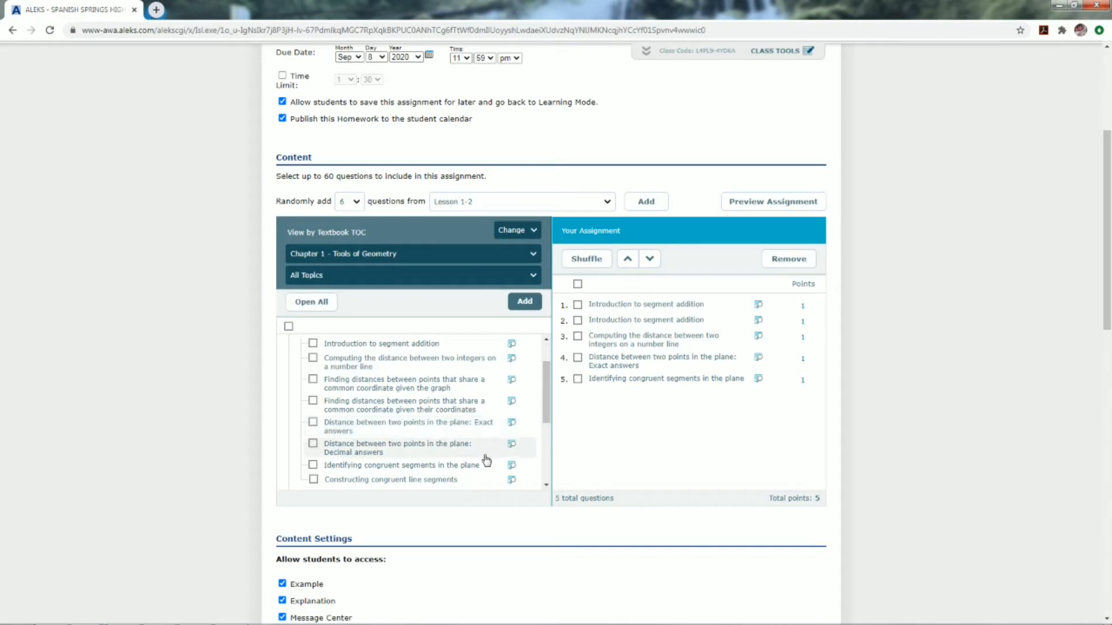
Preview a sample problem and its explanation for the topic "Distance between two points in the plane: Exact answers".
{"action": "left_click", "coordinate": [512, 424]}
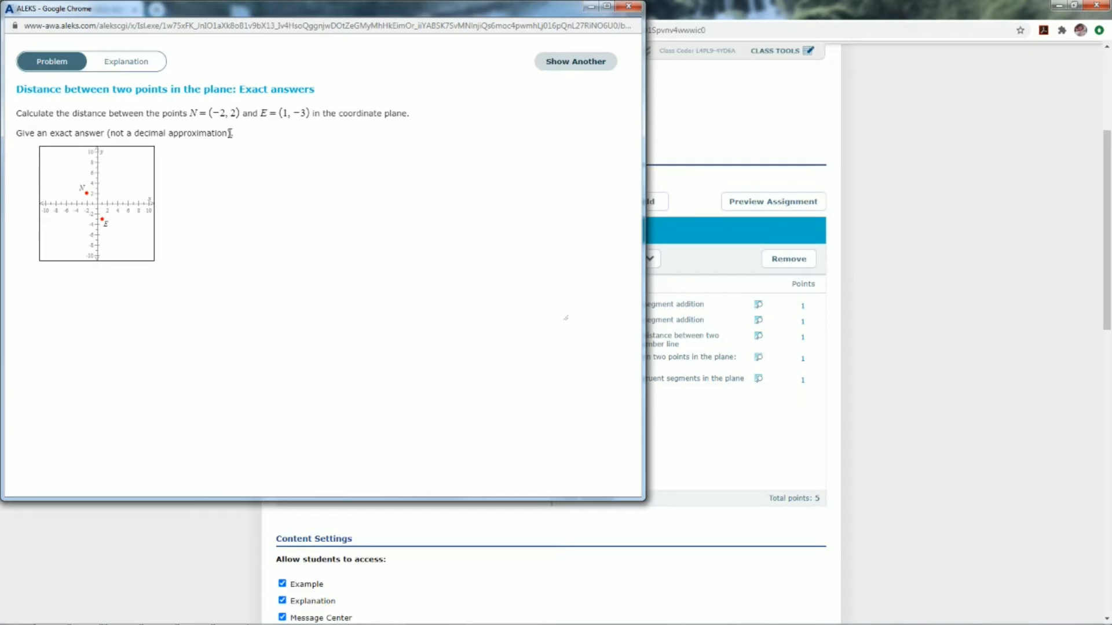
{"action": "left_click", "coordinate": [153, 63]}
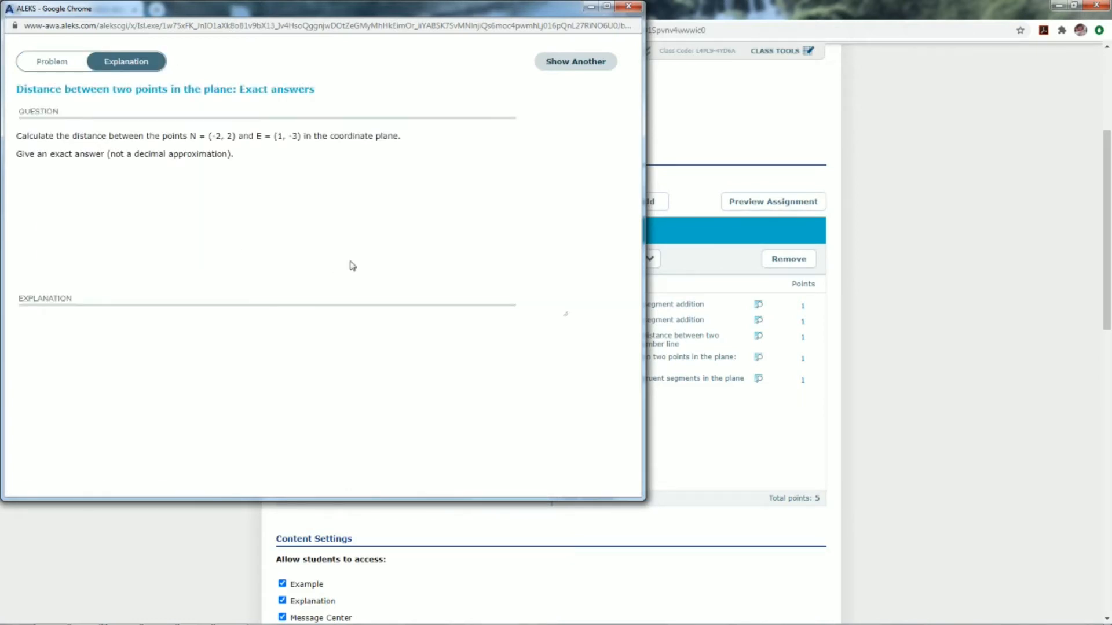
{"action": "scroll", "coordinate": [181, 268], "scroll_direction": "down", "scroll_amount": 3}
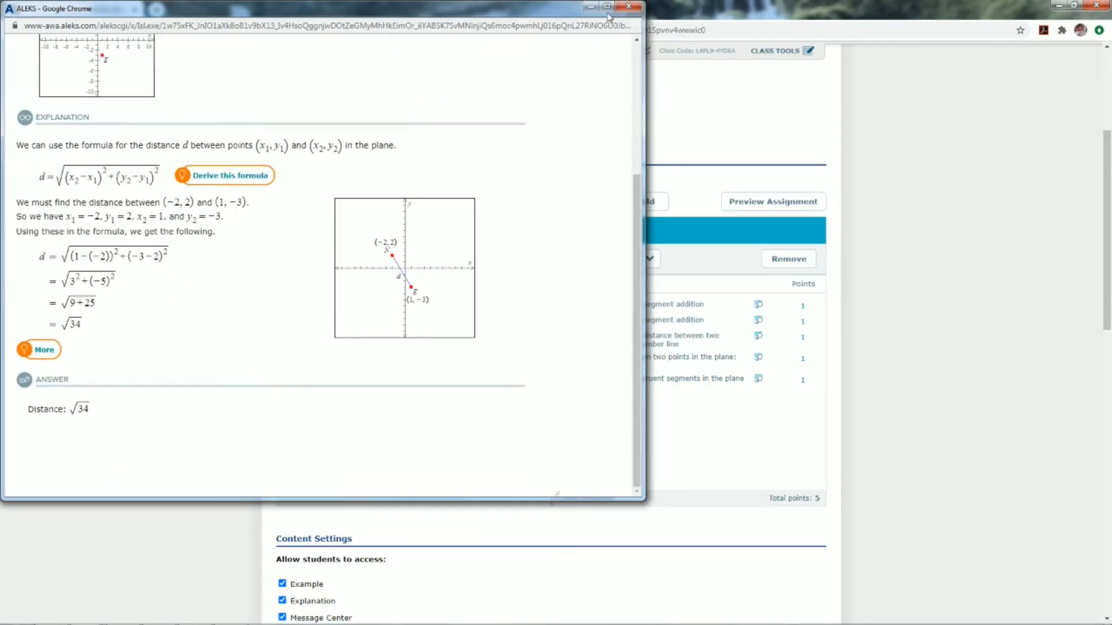
{"action": "left_click", "coordinate": [628, 7]}
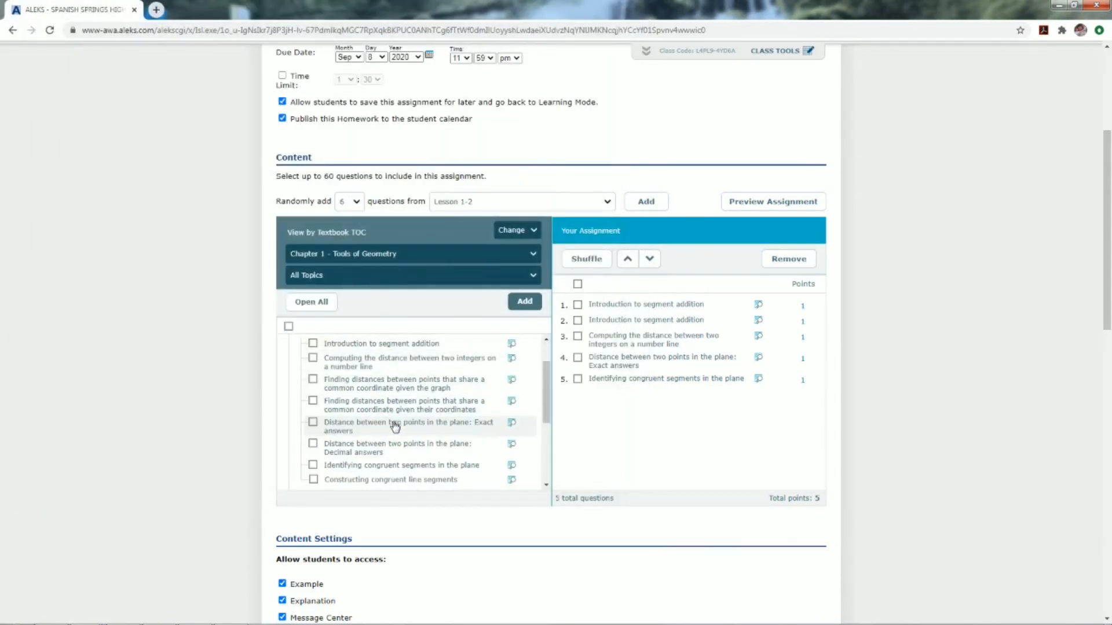
Preview a sample problem and its explanation for the topic "Distance between two points in the plane: Decimal answers".
{"action": "left_click", "coordinate": [511, 444]}
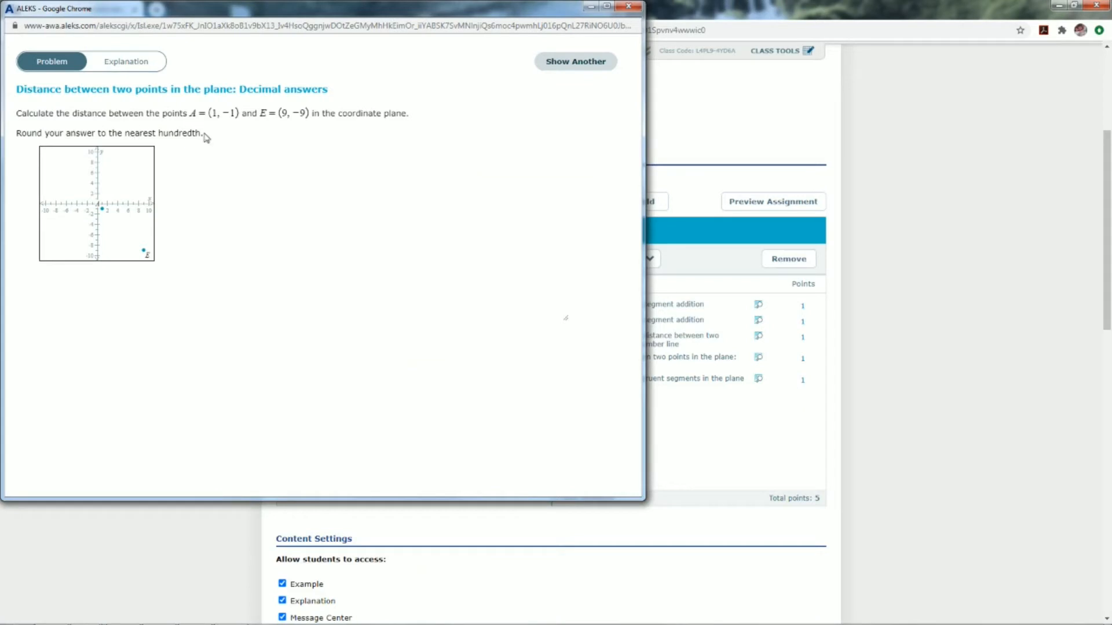
{"action": "left_click", "coordinate": [144, 65]}
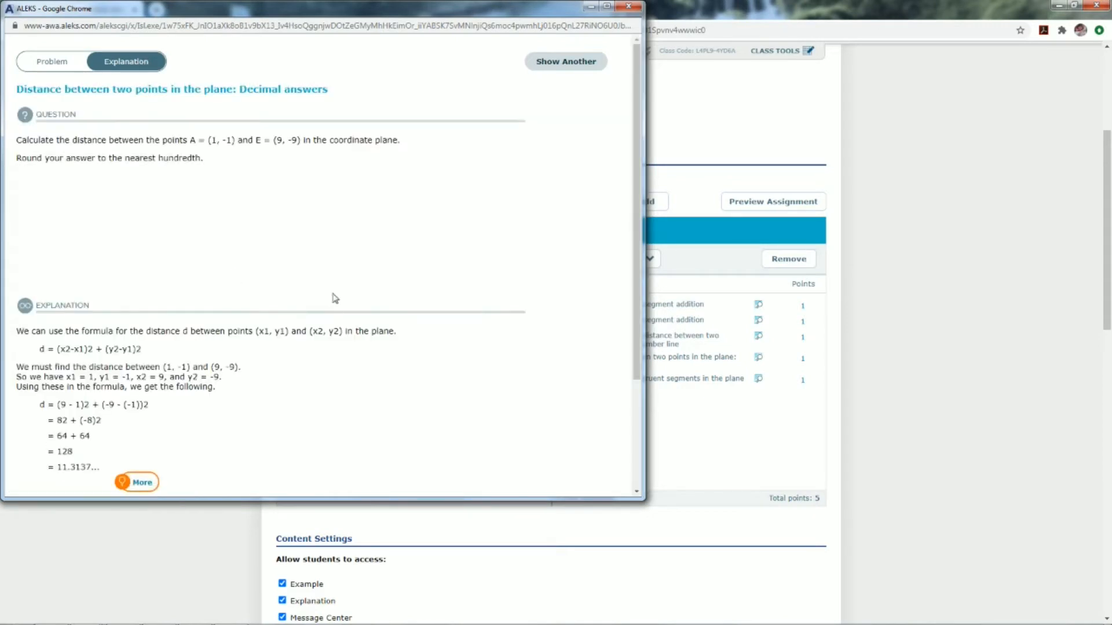
{"action": "scroll", "coordinate": [307, 325], "scroll_direction": "down", "scroll_amount": 4}
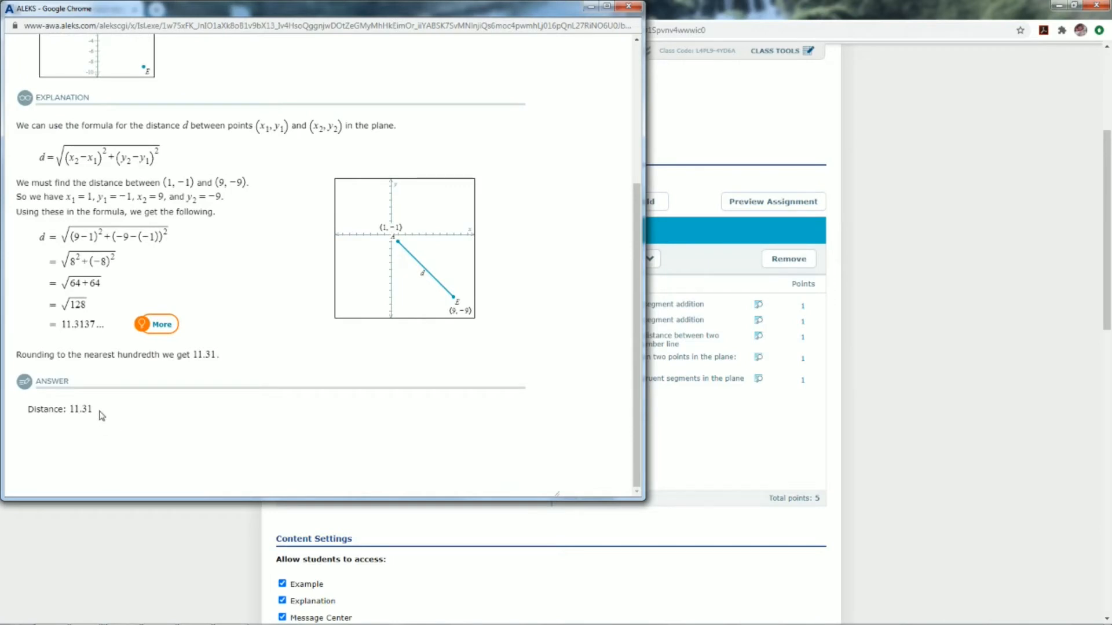
{"action": "scroll", "coordinate": [104, 412], "scroll_direction": "up", "scroll_amount": 4}
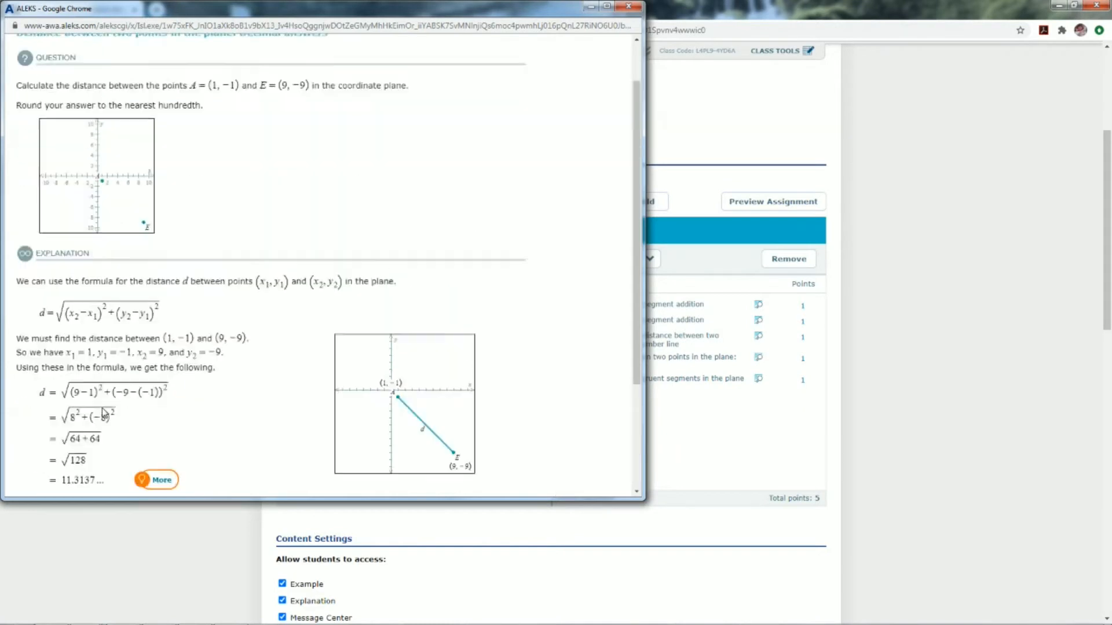
{"action": "left_click", "coordinate": [628, 6]}
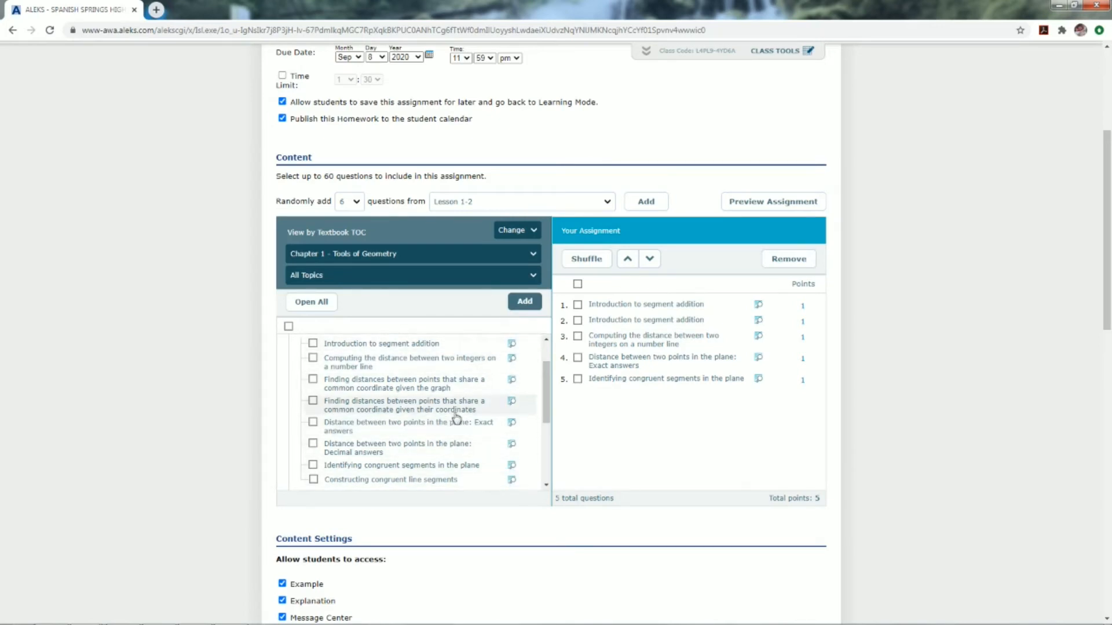
From Lesson 1-3, add "Finding a point that partitions a segment in the plane in a given fractional relationship" and "Constructing the perpendicular bisector of a line segment".
{"action": "scroll", "coordinate": [385, 417], "scroll_direction": "down", "scroll_amount": 1}
{"action": "scroll", "coordinate": [359, 399], "scroll_direction": "up", "scroll_amount": 4}
{"action": "left_click", "coordinate": [338, 375]}
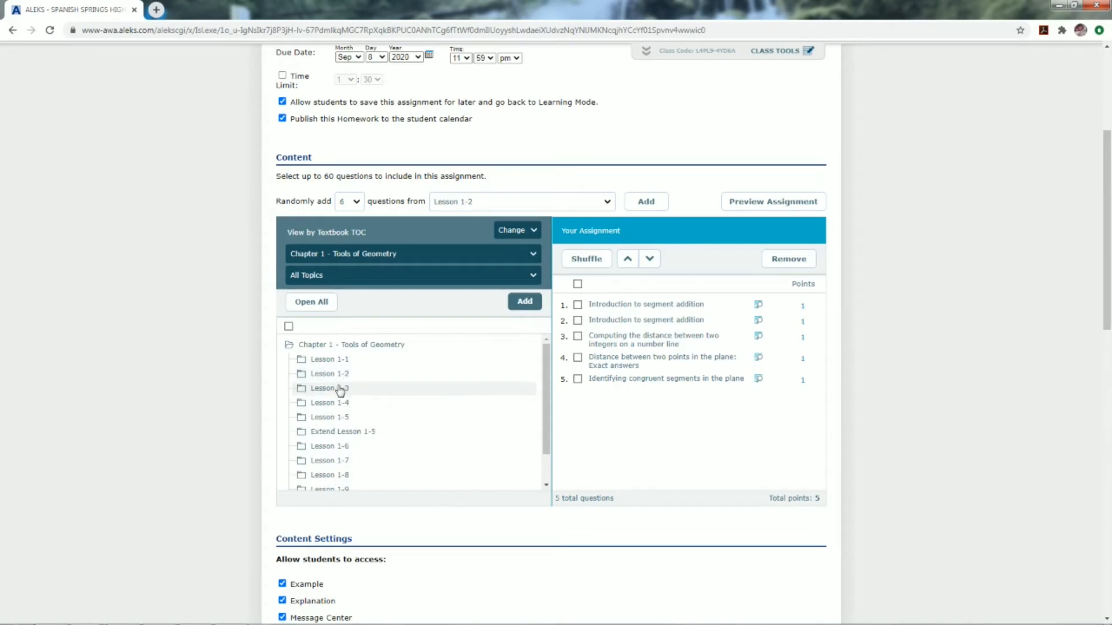
{"action": "left_click", "coordinate": [339, 388]}
{"action": "scroll", "coordinate": [382, 399], "scroll_direction": "down", "scroll_amount": 3}
{"action": "left_click_drag", "start_coordinate": [370, 383], "coordinate": [652, 408]}
{"action": "left_click_drag", "start_coordinate": [385, 399], "coordinate": [643, 419]}
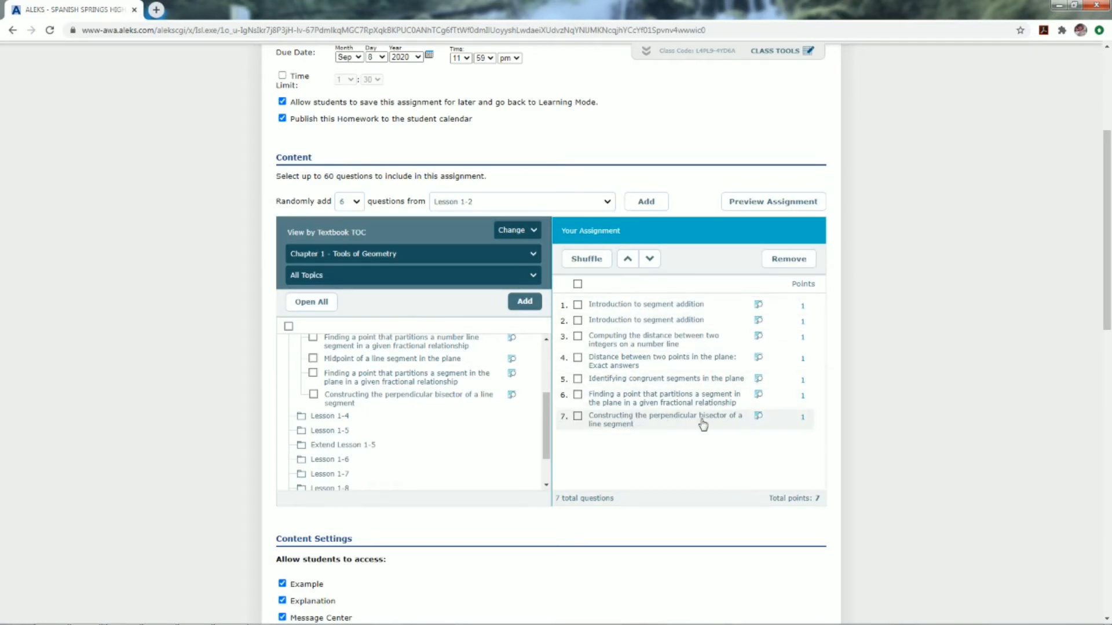
Set the points for the question "Constructing the perpendicular bisector of a line segment" to 4.
{"action": "left_click", "coordinate": [802, 418]}
{"action": "left_click", "coordinate": [802, 418]}
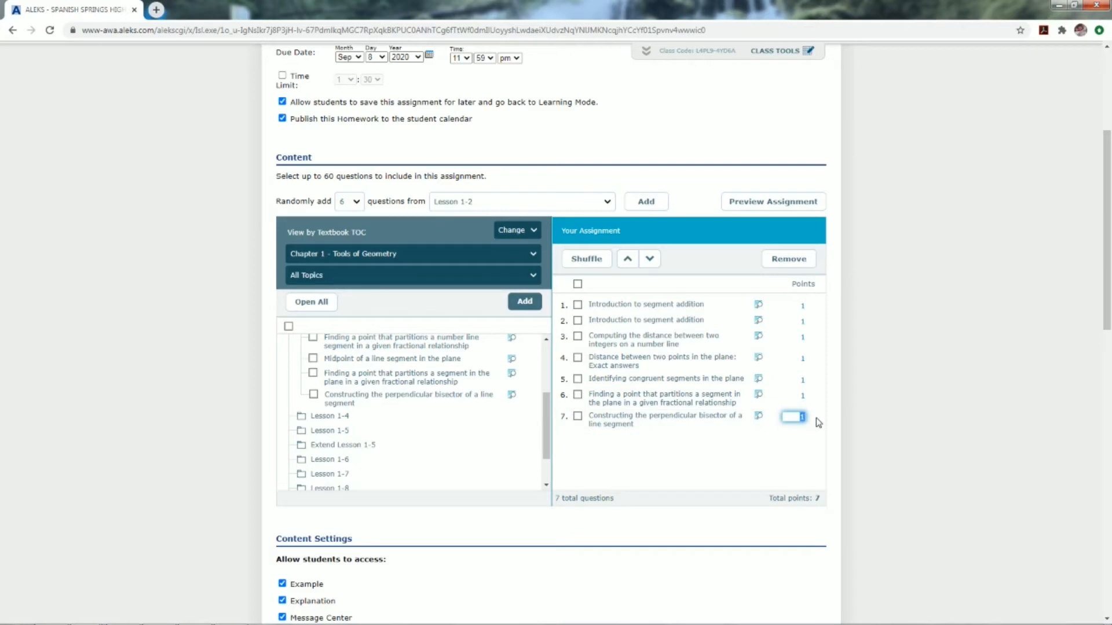
{"action": "type", "text": "4"}
{"action": "left_click", "coordinate": [791, 438]}
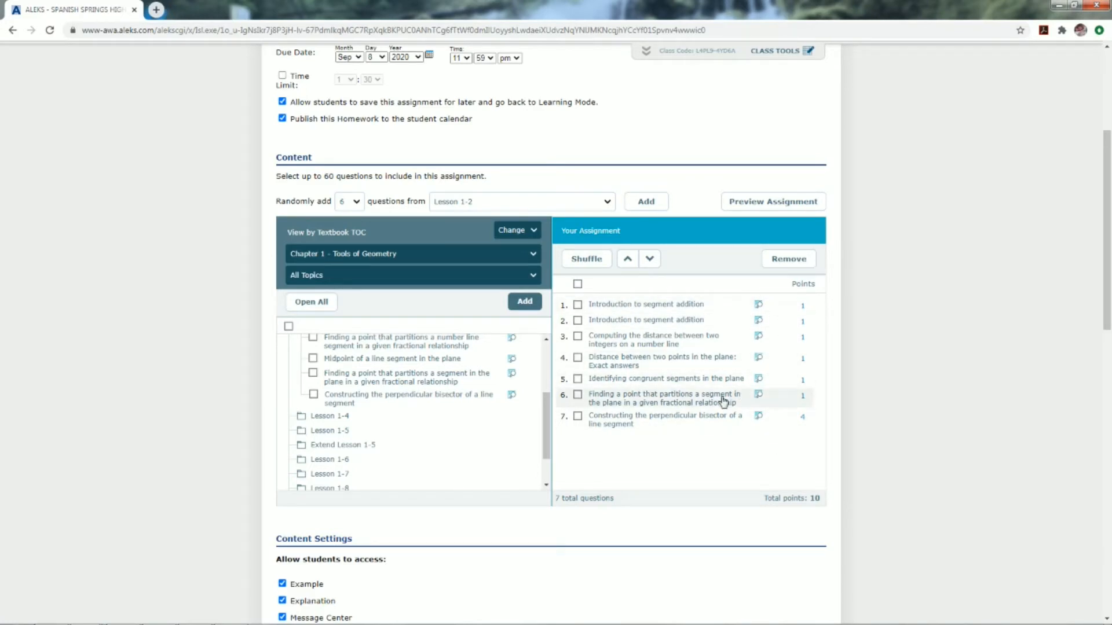
In the content settings, limit the question attempts to 2.
{"action": "scroll", "coordinate": [637, 462], "scroll_direction": "down", "scroll_amount": 1}
{"action": "scroll", "coordinate": [639, 464], "scroll_direction": "down", "scroll_amount": 3}
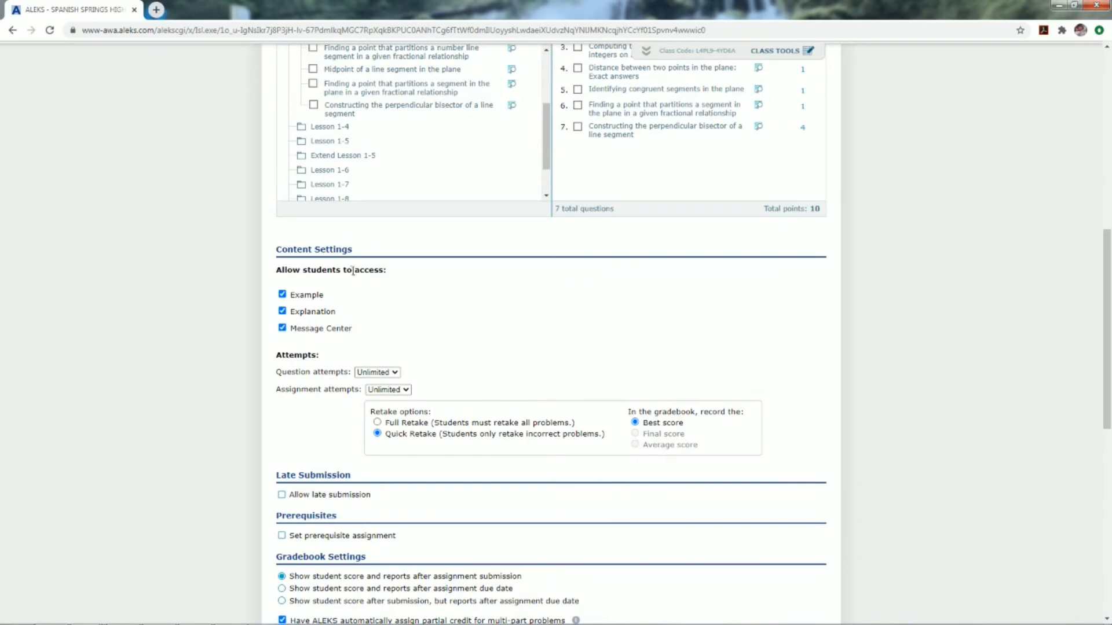
{"action": "scroll", "coordinate": [351, 269], "scroll_direction": "down", "scroll_amount": 1}
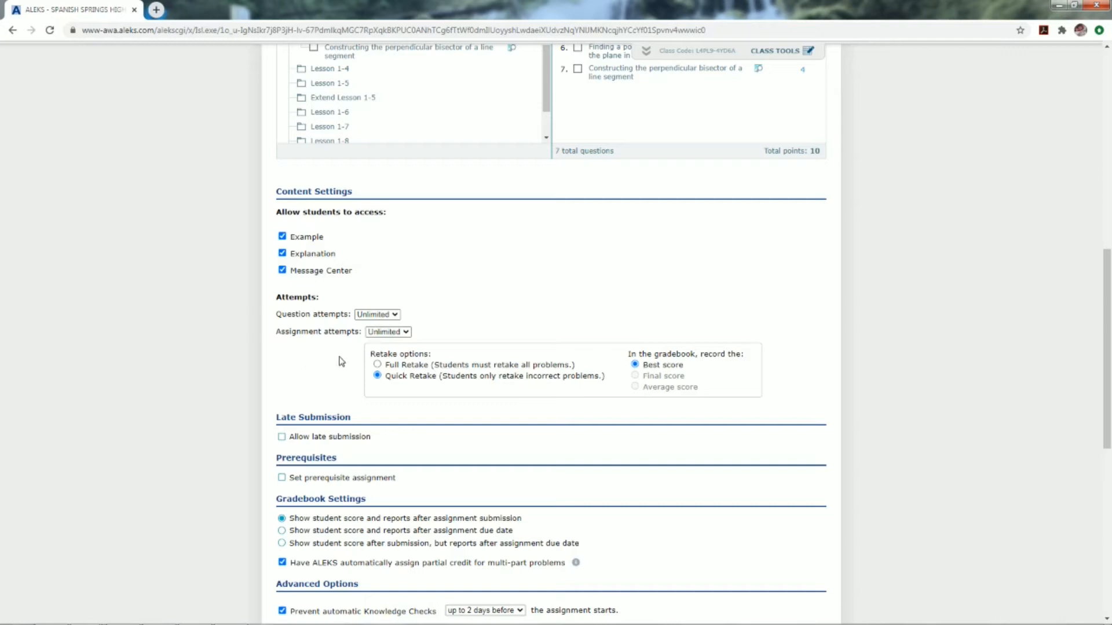
{"action": "left_click", "coordinate": [384, 317]}
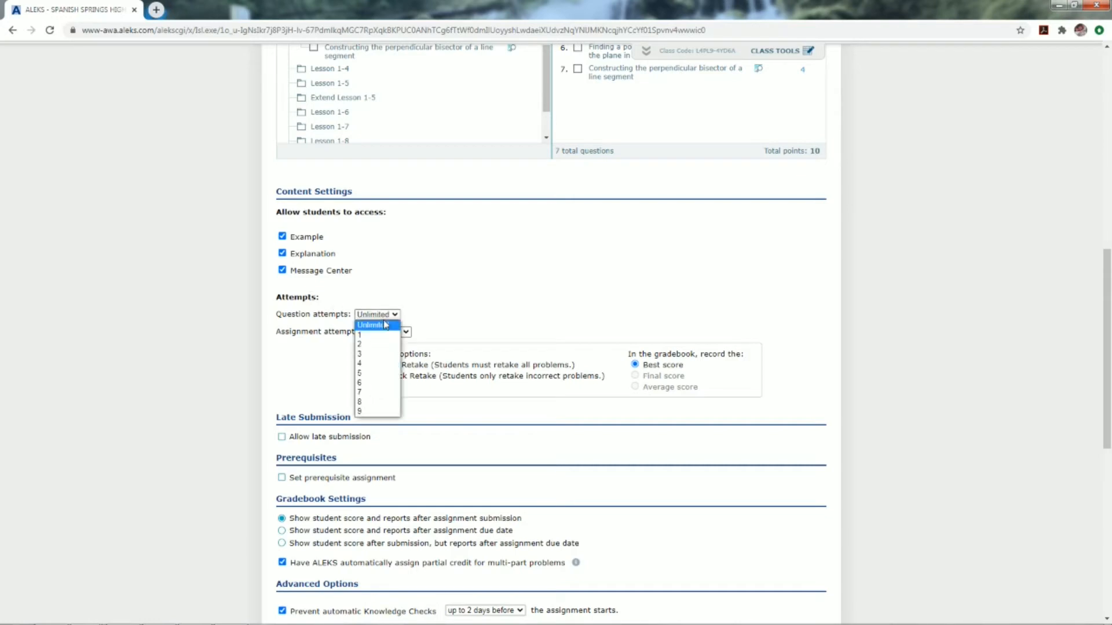
{"action": "left_click", "coordinate": [388, 316]}
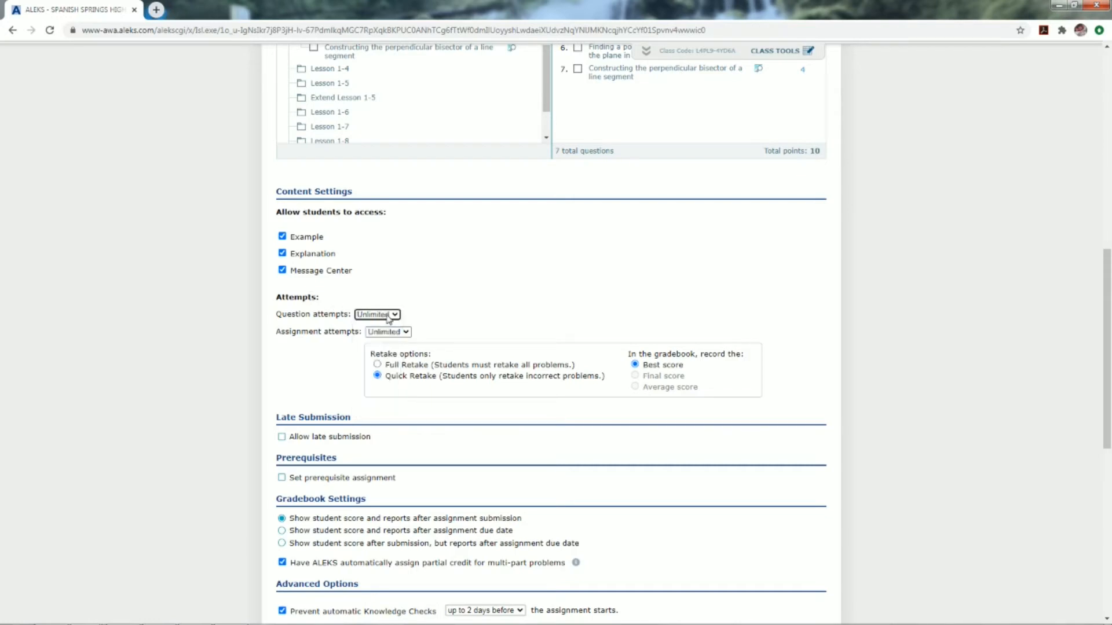
{"action": "left_click", "coordinate": [387, 316]}
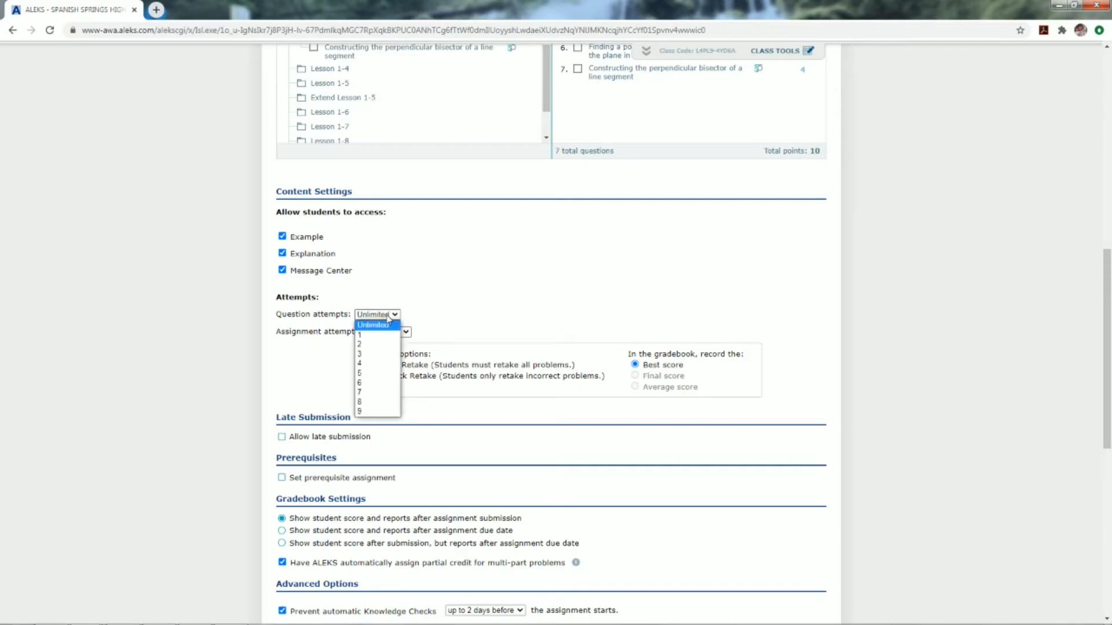
{"action": "left_click", "coordinate": [382, 335]}
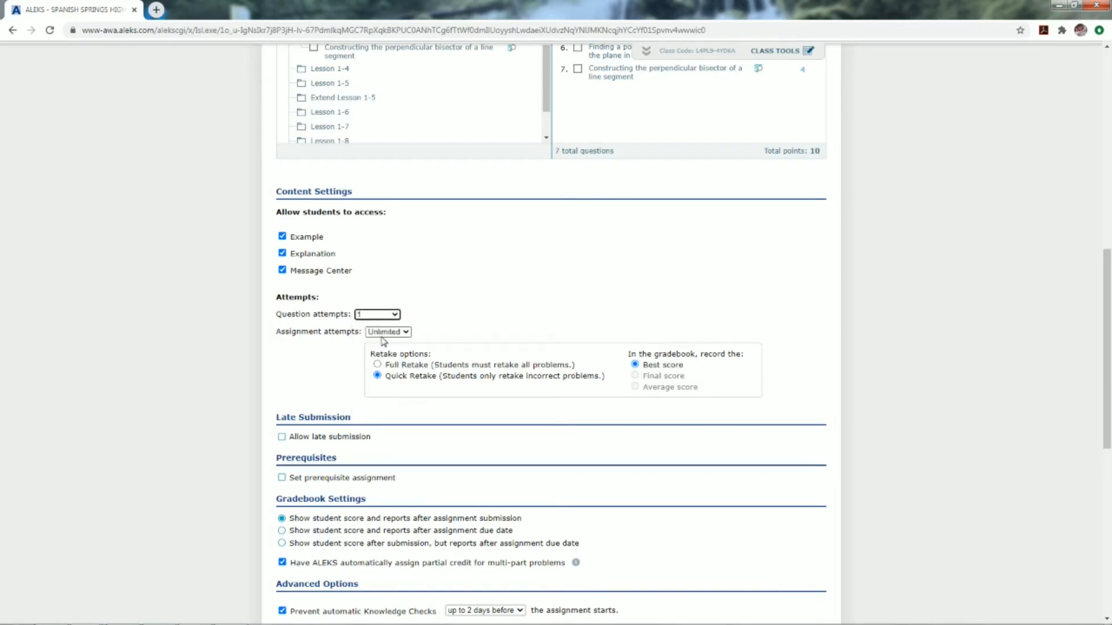
{"action": "left_click", "coordinate": [376, 316]}
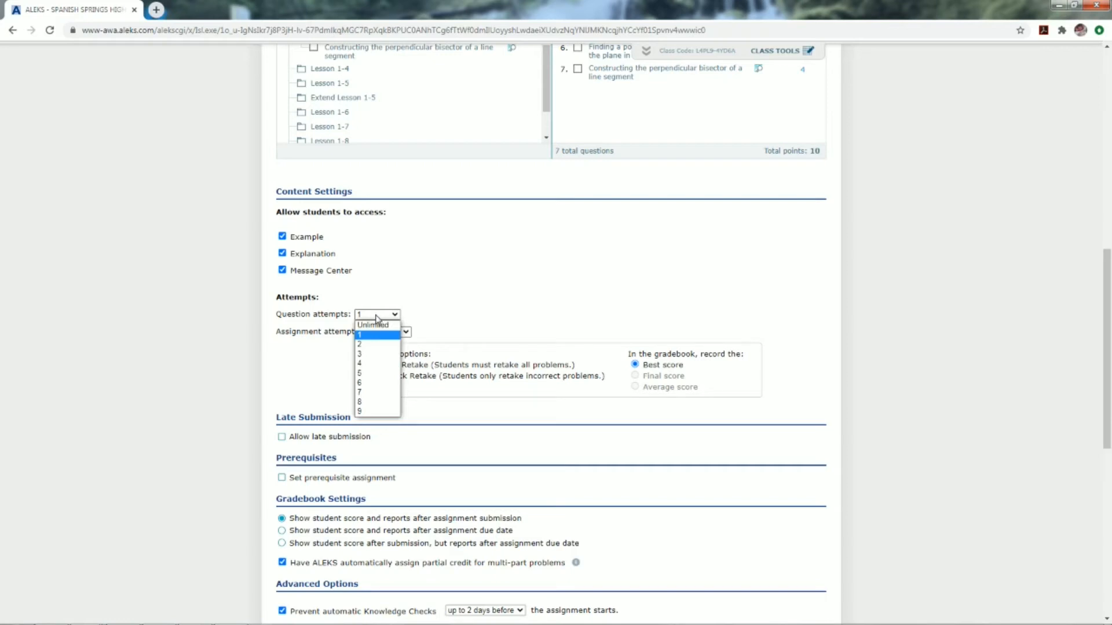
{"action": "left_click", "coordinate": [381, 346]}
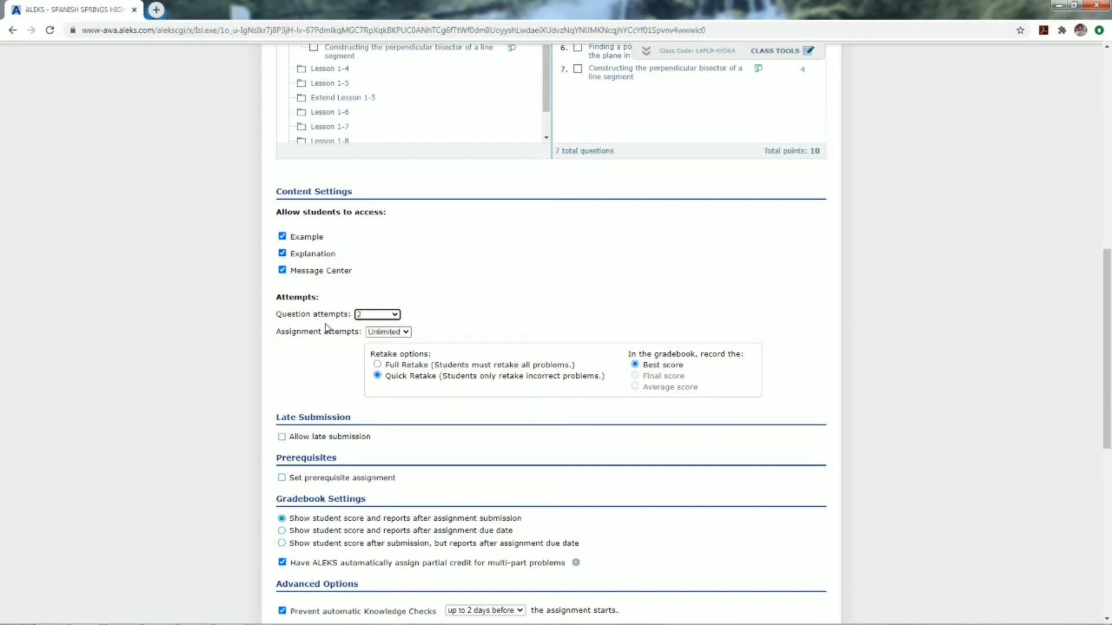
Try assignment attempt limits of 1 and 5, and return the setting to Unlimited.
{"action": "left_click", "coordinate": [399, 332]}
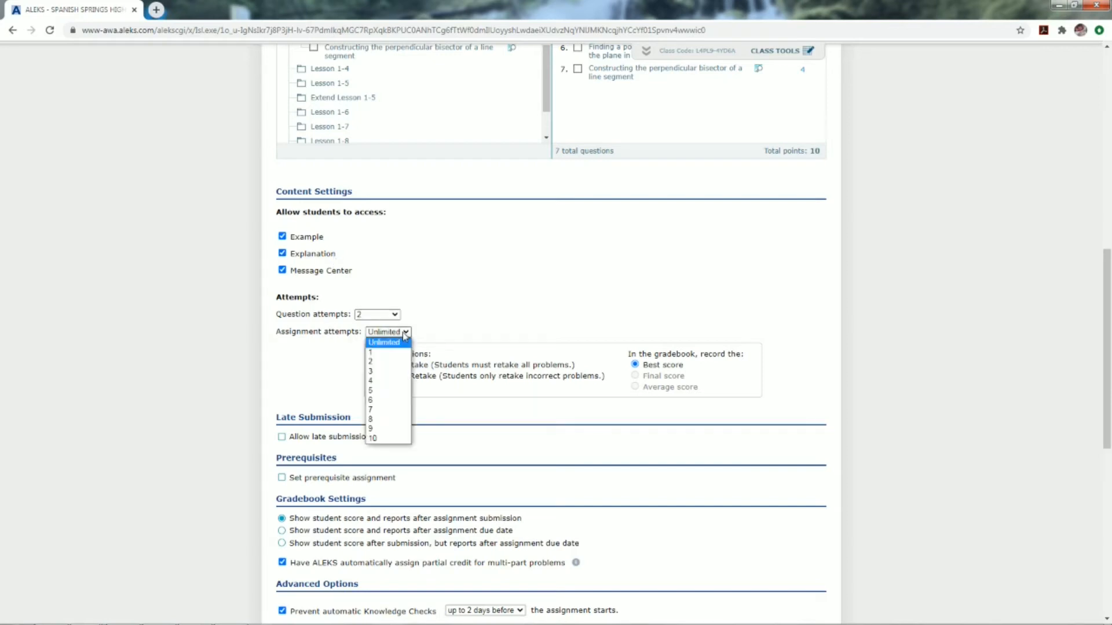
{"action": "left_click", "coordinate": [398, 348]}
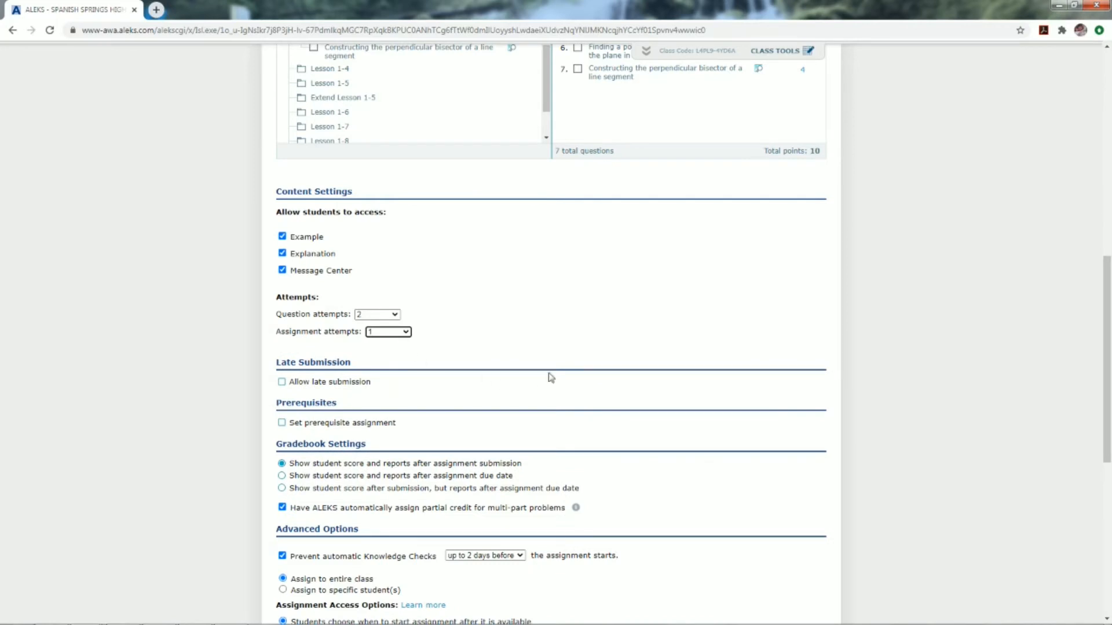
{"action": "left_click", "coordinate": [406, 333]}
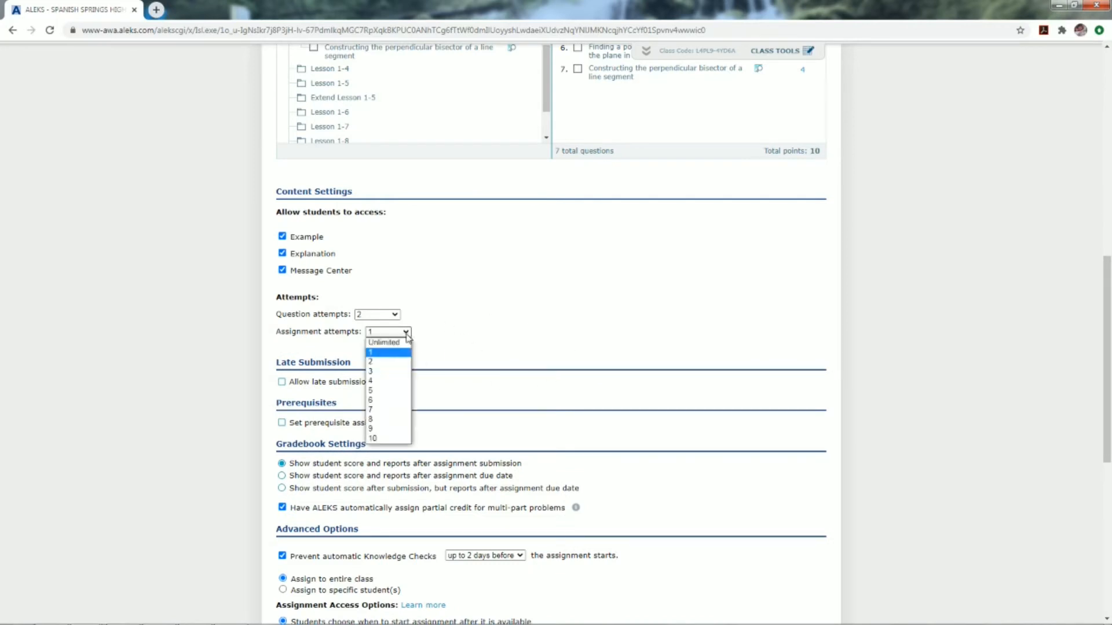
{"action": "left_click", "coordinate": [394, 391]}
{"action": "left_click", "coordinate": [406, 332]}
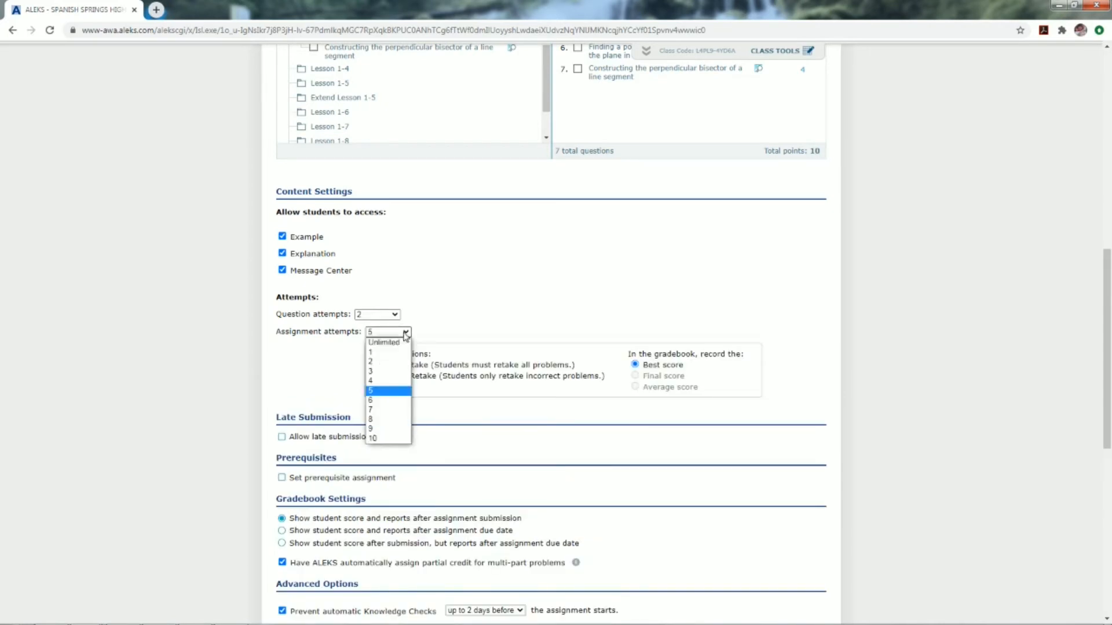
{"action": "left_click", "coordinate": [386, 342]}
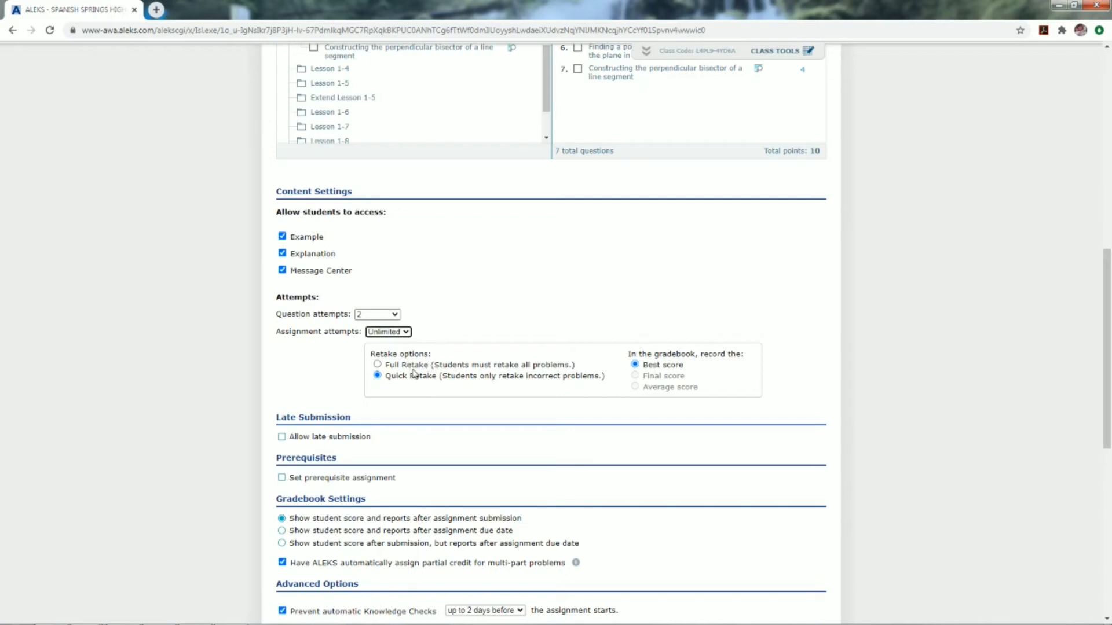
Try Full Retake with the average score recorded in the gradebook, and return the retake option to Quick Retake.
{"action": "left_click", "coordinate": [377, 365]}
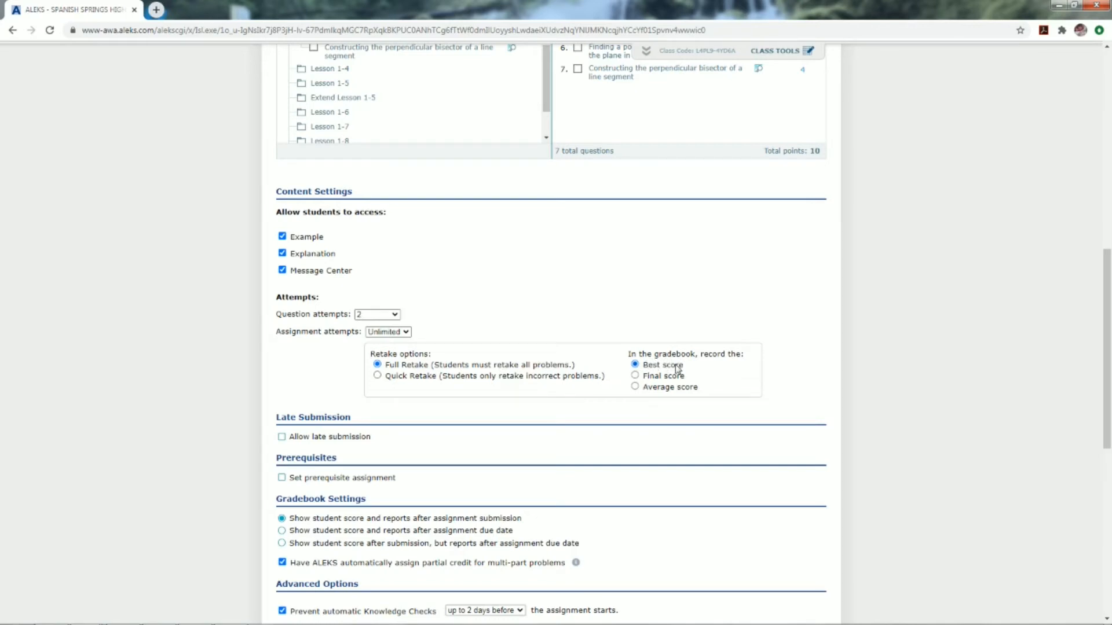
{"action": "left_click", "coordinate": [635, 387]}
{"action": "left_click", "coordinate": [378, 376]}
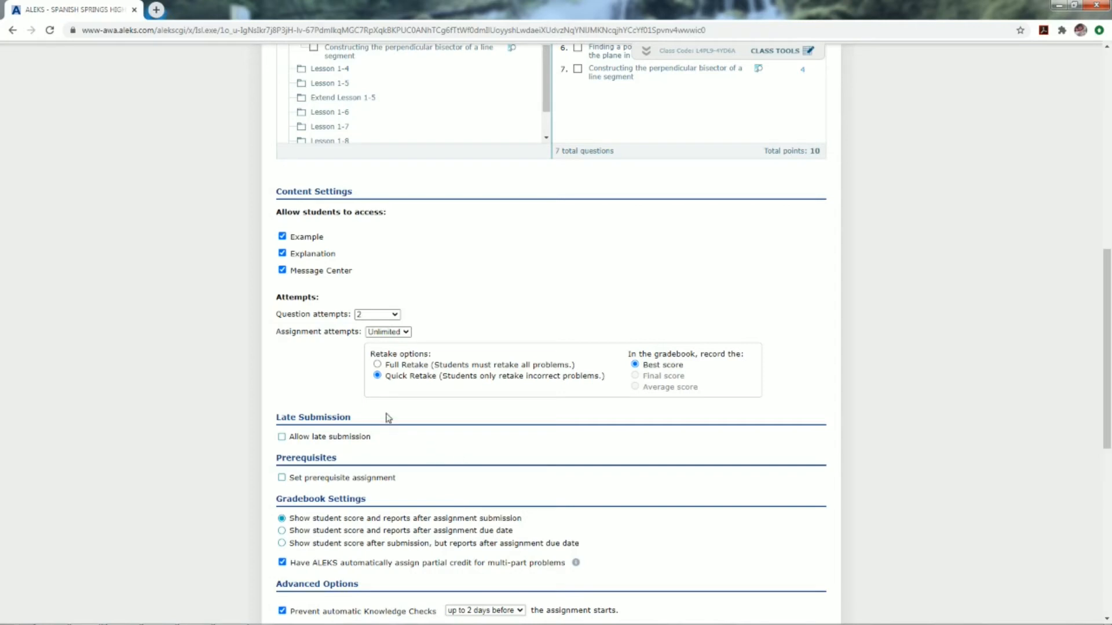
Allow late submission until 09/15/2020 at 11:59 pm, trying the score penalty and turning it off again.
{"action": "scroll", "coordinate": [313, 384], "scroll_direction": "down", "scroll_amount": 2}
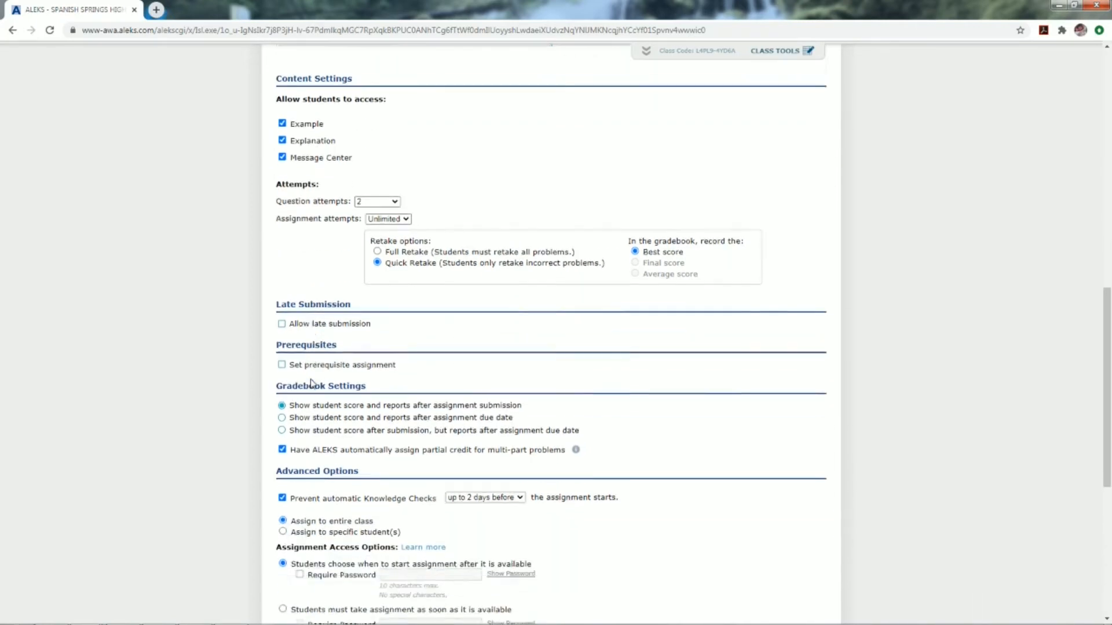
{"action": "left_click", "coordinate": [281, 322]}
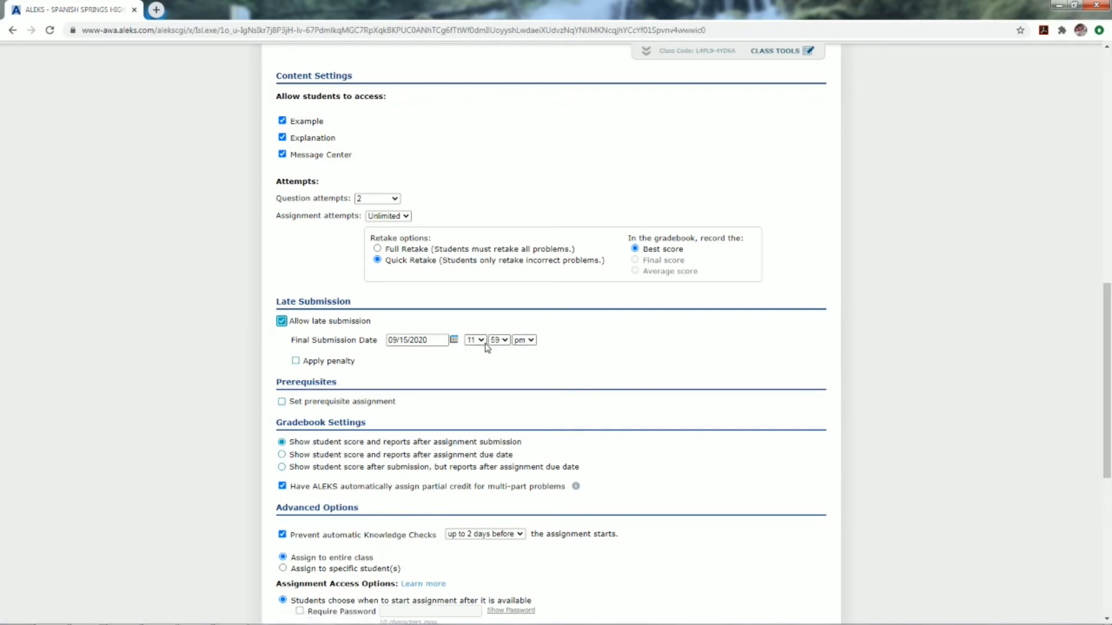
{"action": "left_click", "coordinate": [296, 362]}
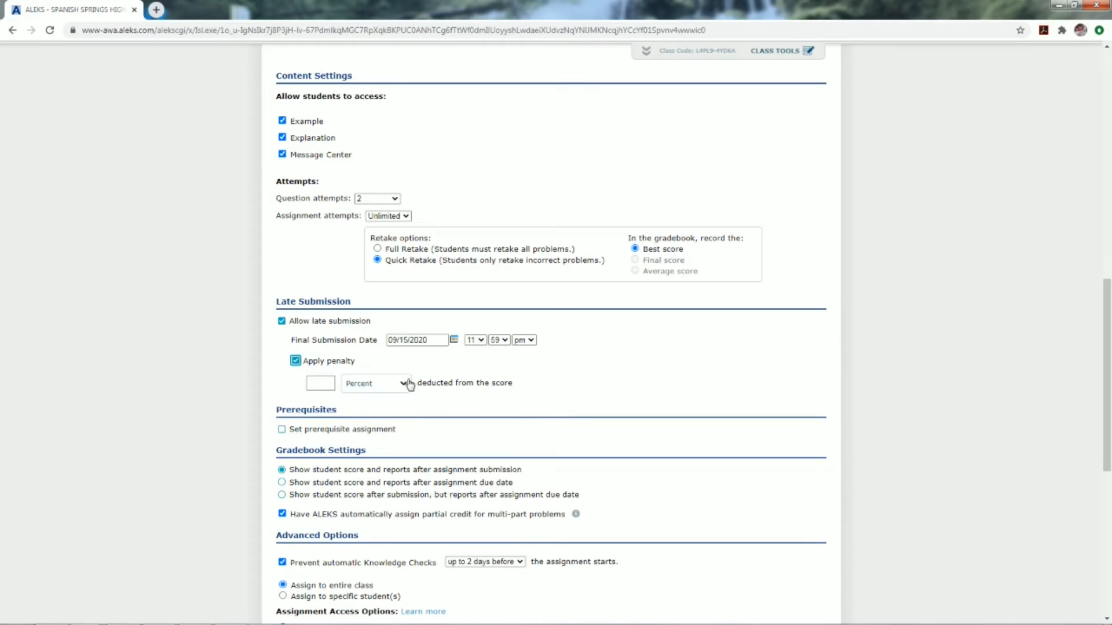
{"action": "left_click", "coordinate": [322, 385]}
{"action": "left_click", "coordinate": [296, 362]}
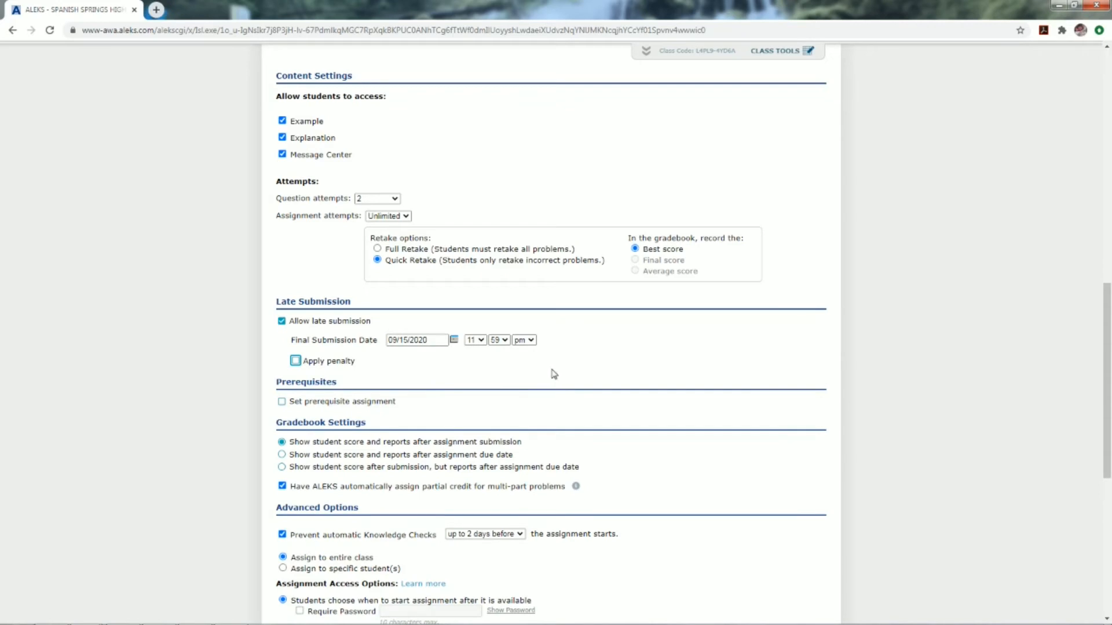
Try enabling a prerequisite assignment, look at its selection list, and turn the prerequisite off again.
{"action": "scroll", "coordinate": [273, 376], "scroll_direction": "down", "scroll_amount": 1}
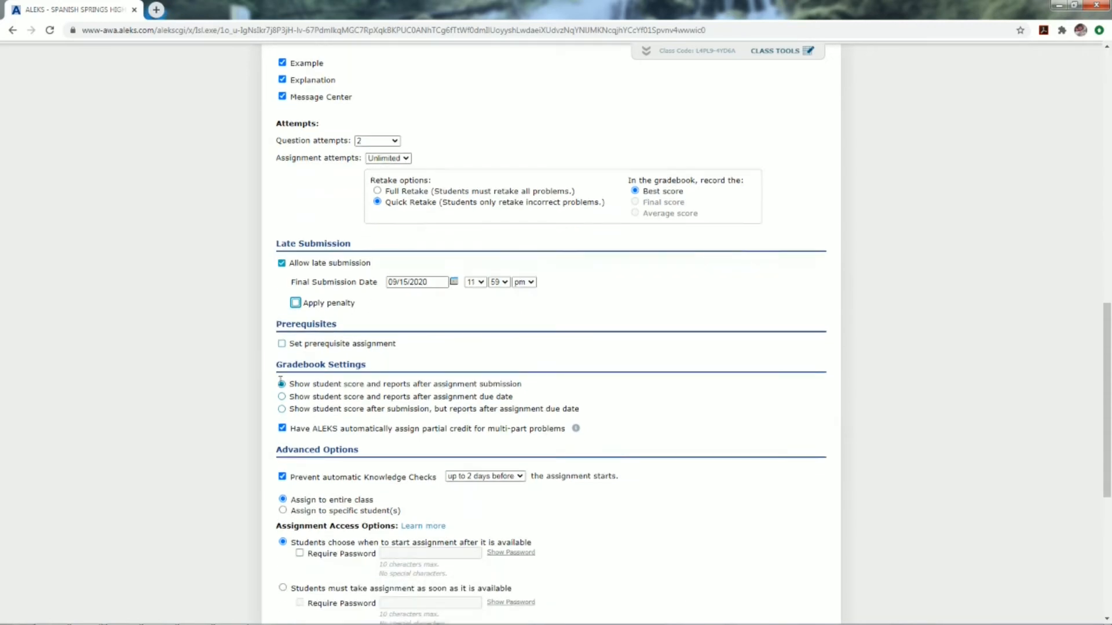
{"action": "left_click", "coordinate": [281, 344]}
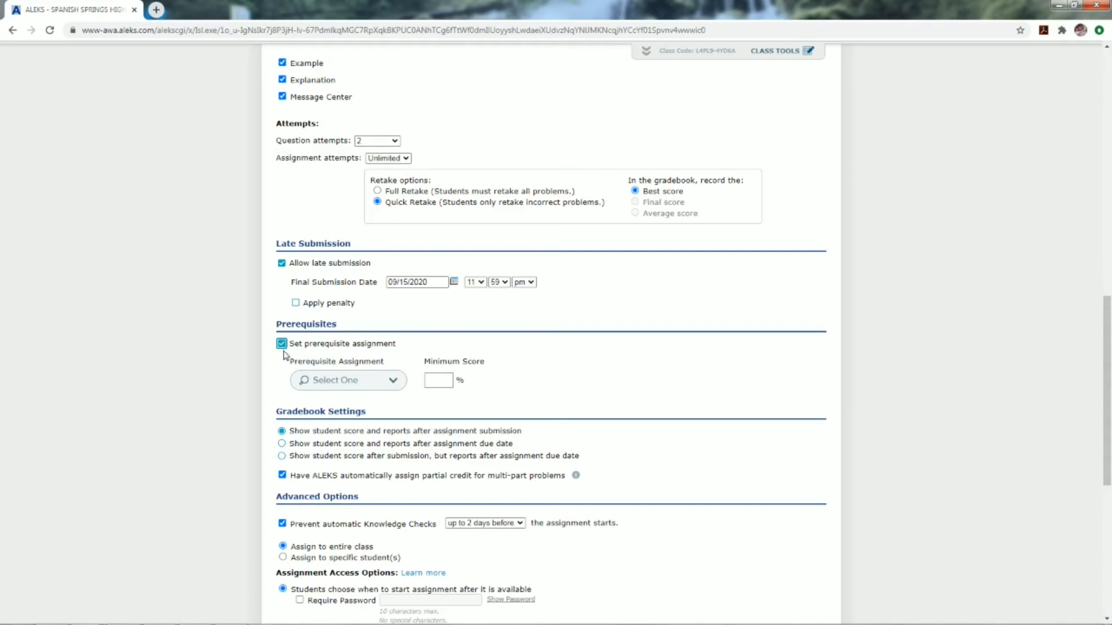
{"action": "left_click", "coordinate": [392, 383]}
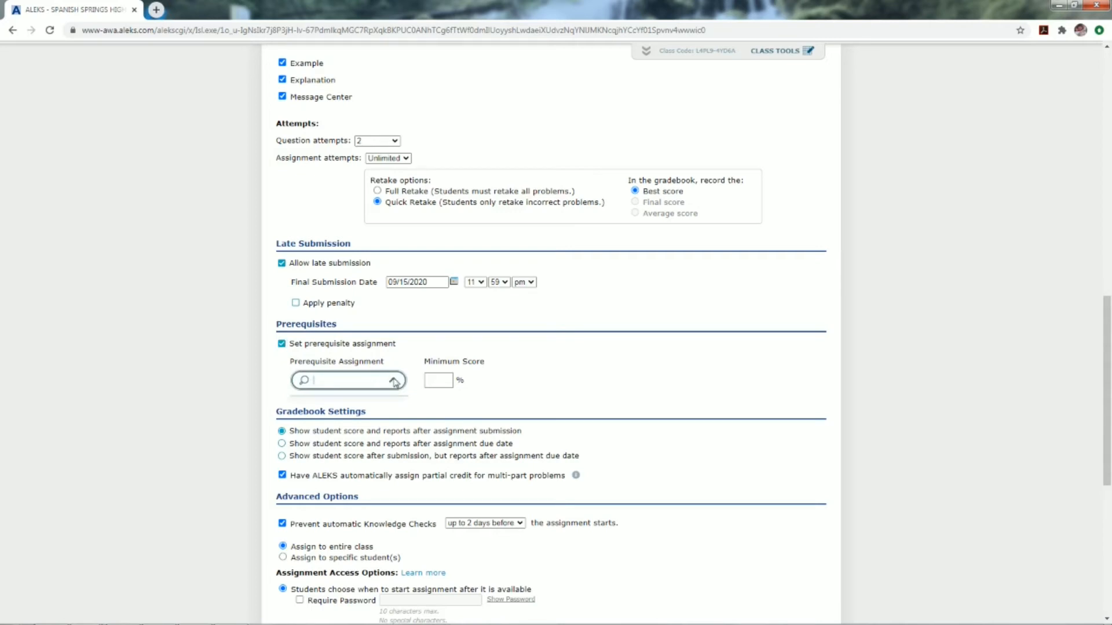
{"action": "left_click", "coordinate": [393, 382]}
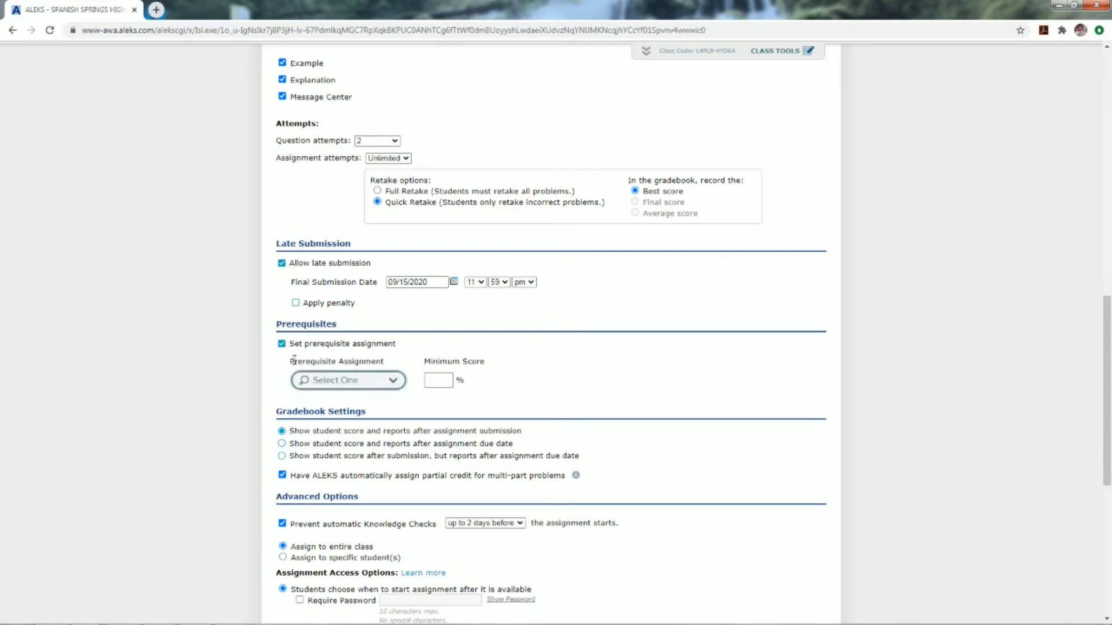
{"action": "left_click", "coordinate": [282, 345]}
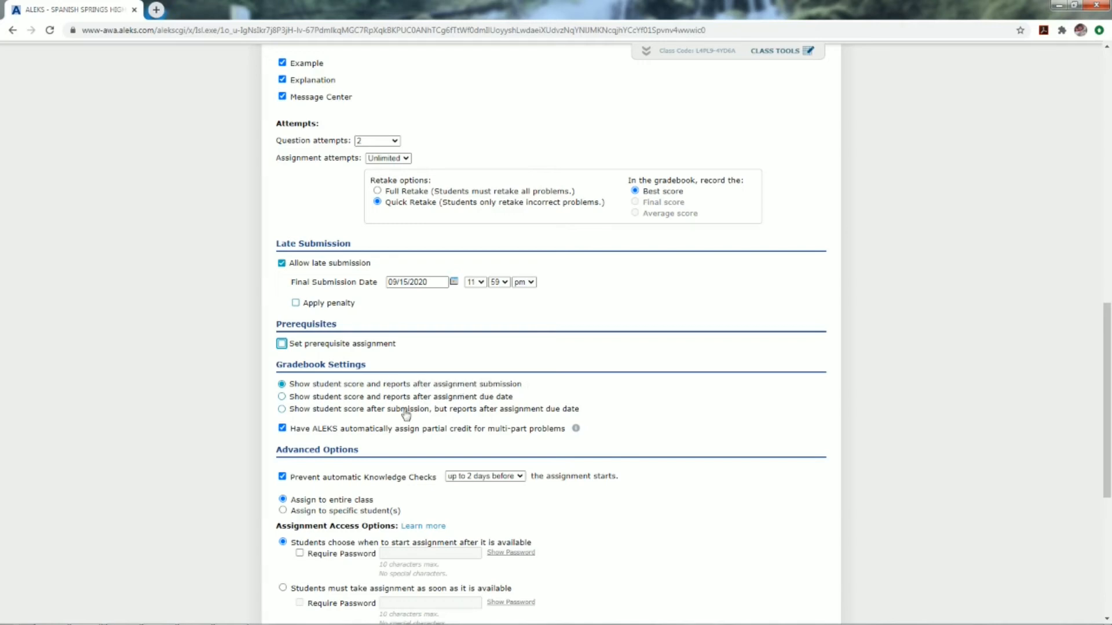
Try the other gradebook score and report options, and return to showing both after assignment submission.
{"action": "left_click", "coordinate": [340, 411]}
{"action": "left_click", "coordinate": [349, 399]}
{"action": "left_click", "coordinate": [281, 385]}
Choose Knowledge Check prevention up to 2 days before the start, then try assigning to specific students and return to the entire class.
{"action": "scroll", "coordinate": [414, 490], "scroll_direction": "down", "scroll_amount": 3}
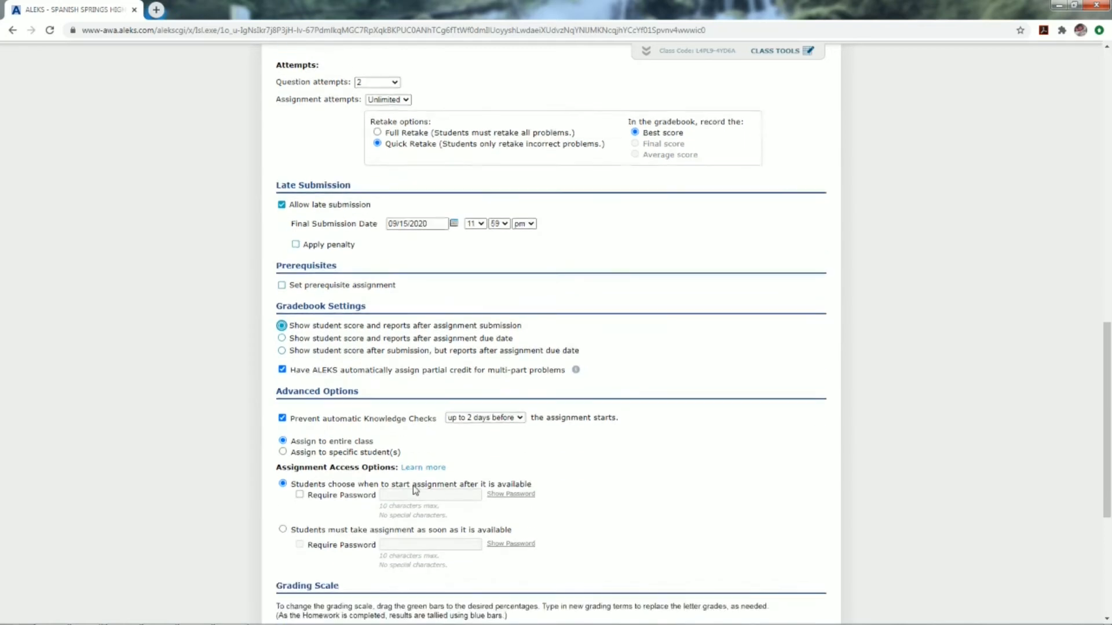
{"action": "scroll", "coordinate": [414, 490], "scroll_direction": "down", "scroll_amount": 1}
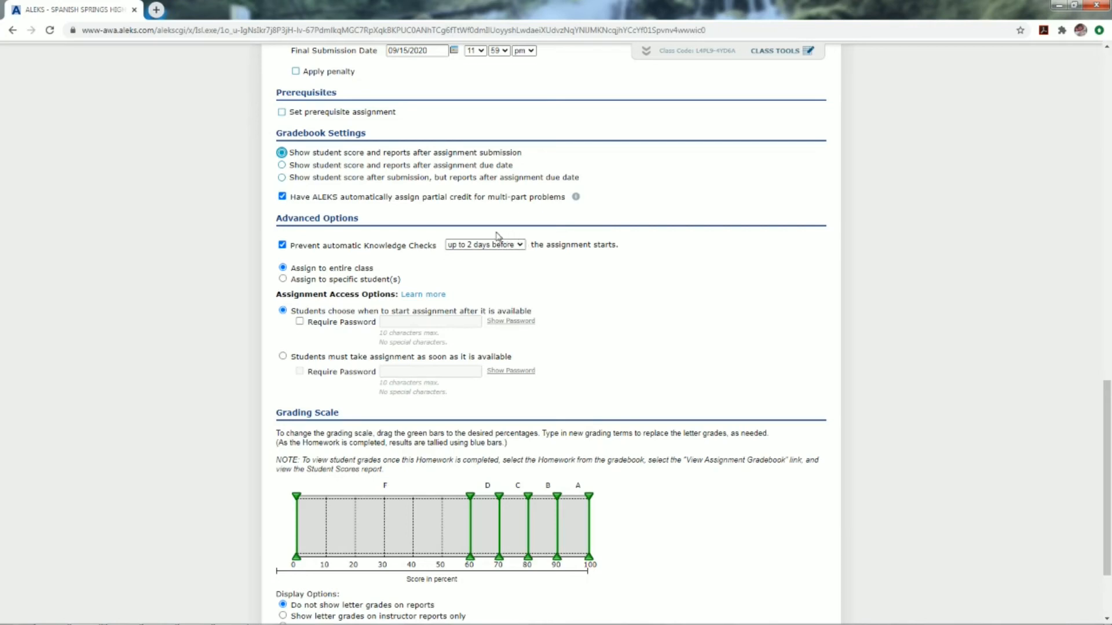
{"action": "left_click", "coordinate": [513, 248]}
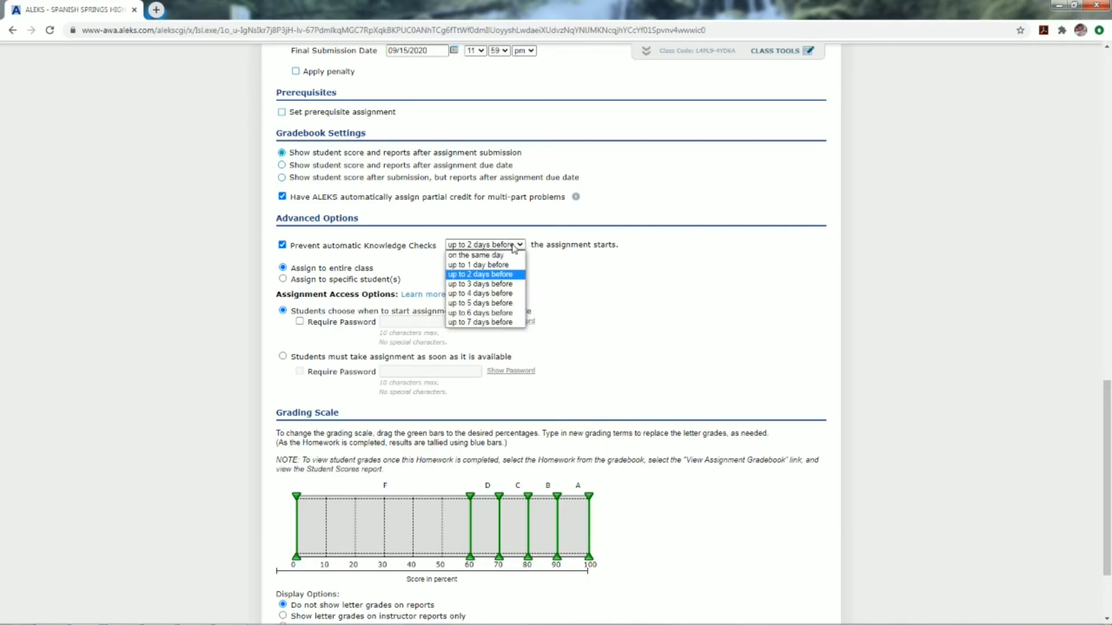
{"action": "left_click", "coordinate": [493, 275]}
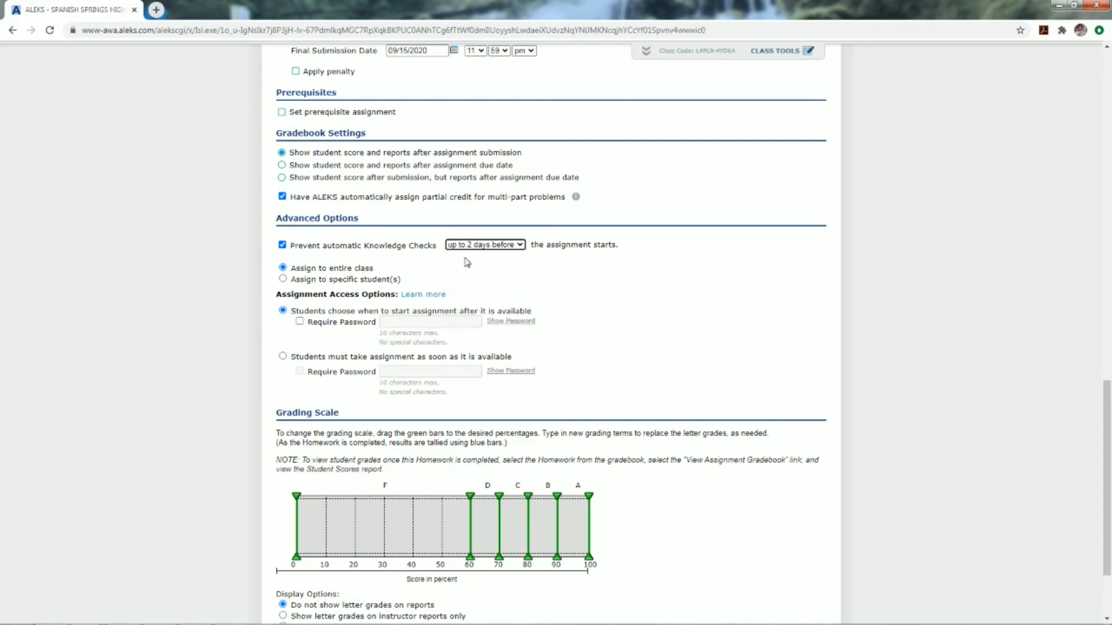
{"action": "left_click", "coordinate": [433, 262]}
{"action": "left_click", "coordinate": [282, 279]}
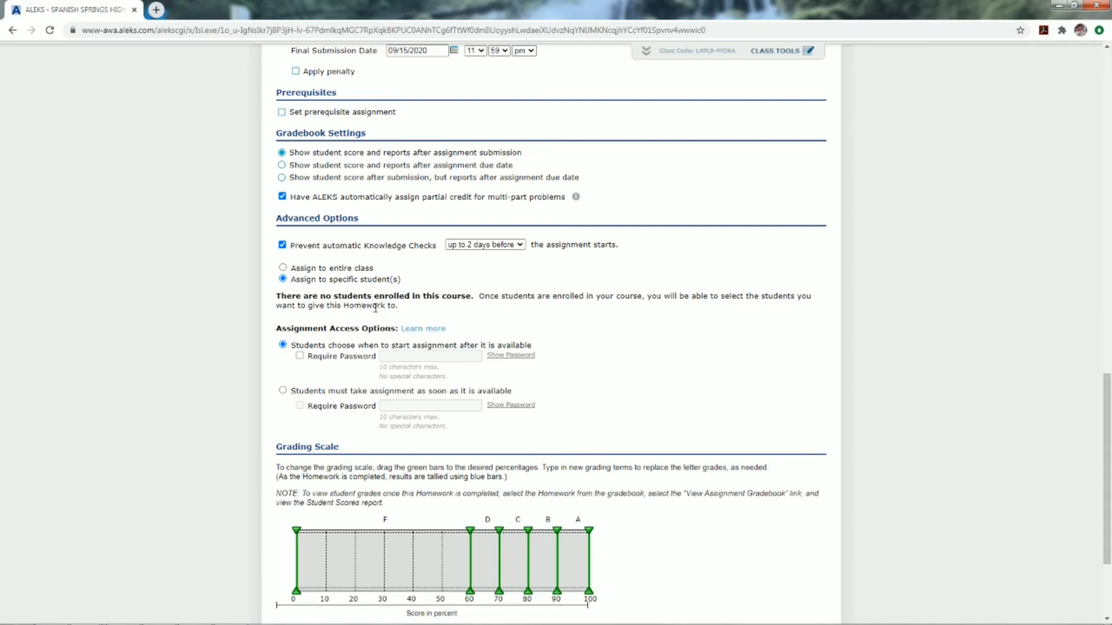
{"action": "left_click", "coordinate": [283, 268]}
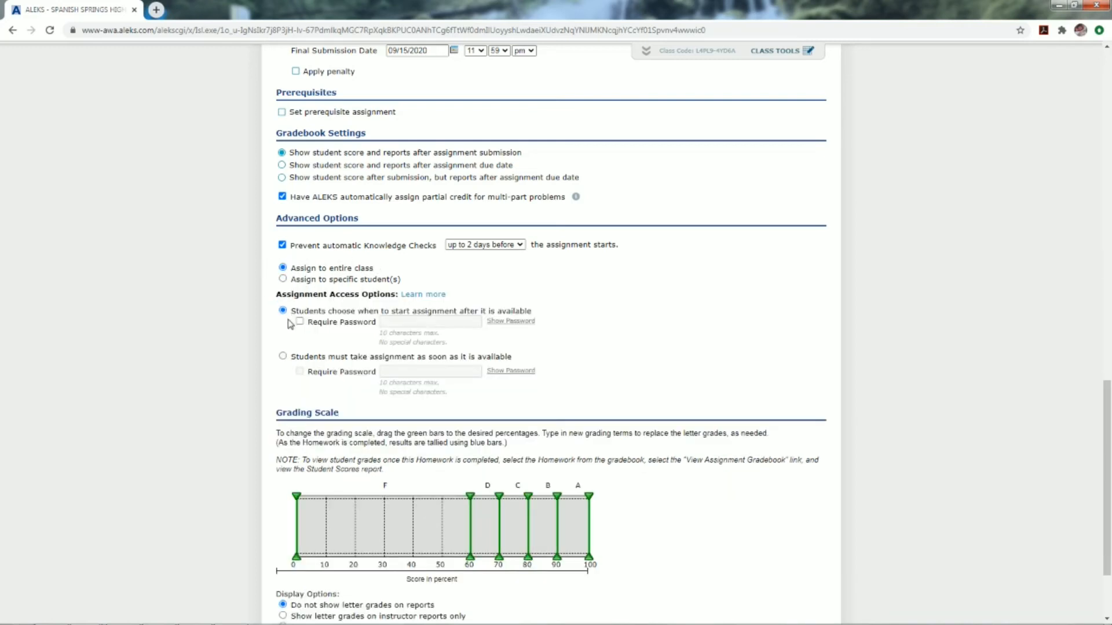
Try requiring students to take the assignment immediately with a password, and return to letting students choose when to start.
{"action": "scroll", "coordinate": [318, 341], "scroll_direction": "down", "scroll_amount": 1}
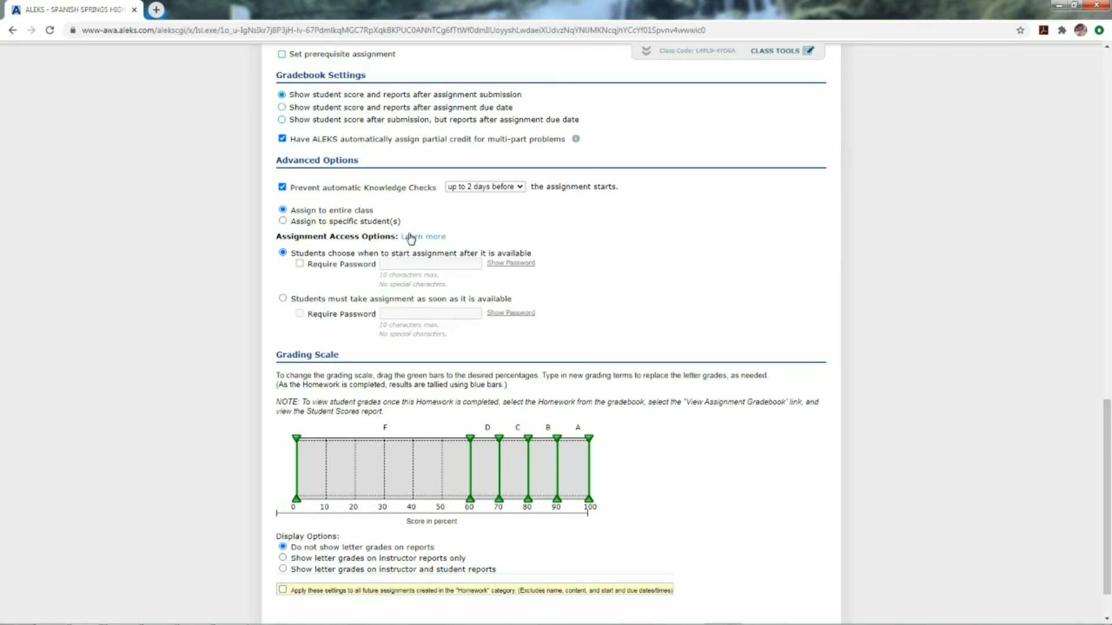
{"action": "left_click", "coordinate": [283, 299]}
{"action": "left_click", "coordinate": [299, 315]}
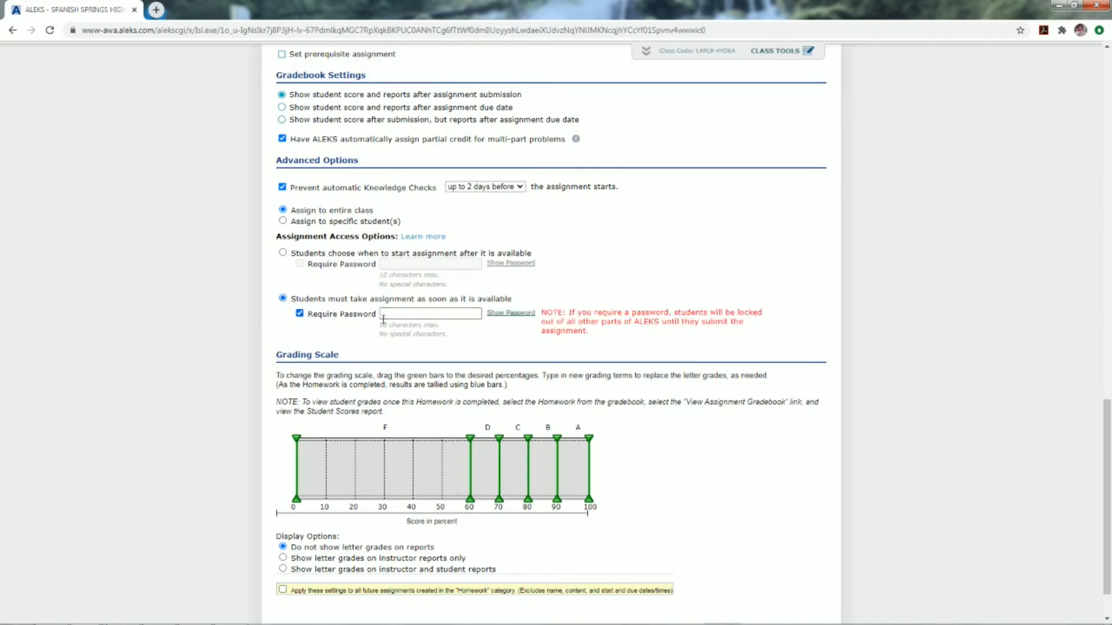
{"action": "left_click", "coordinate": [300, 314]}
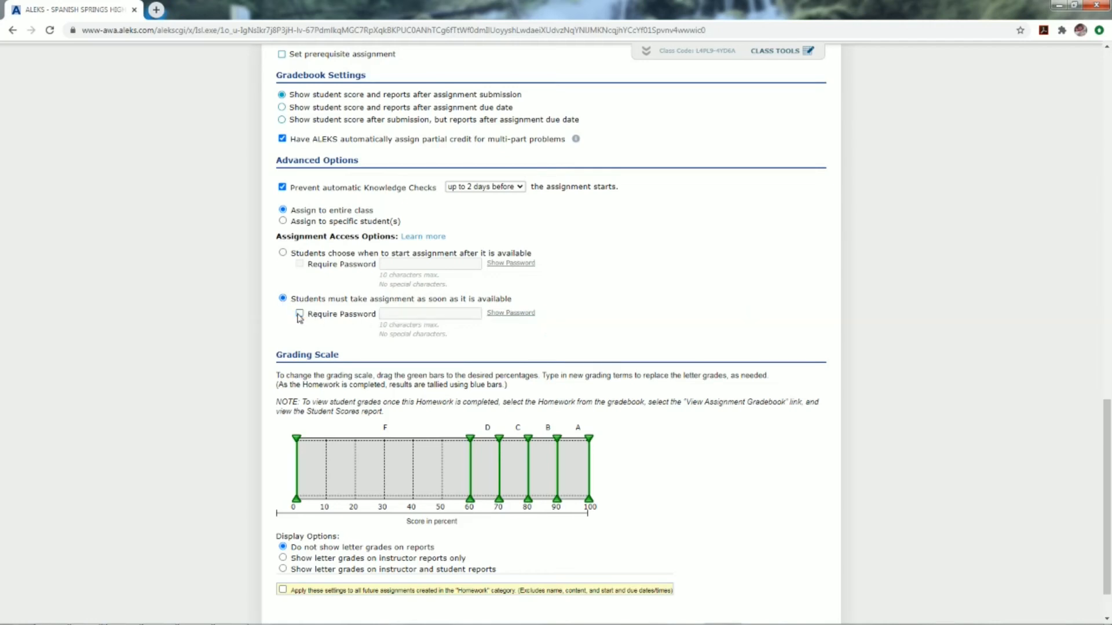
{"action": "left_click", "coordinate": [283, 252]}
Try moving the grading scale's F/D boundary to 30 percent, and return it to 60 percent.
{"action": "scroll", "coordinate": [349, 333], "scroll_direction": "down", "scroll_amount": 2}
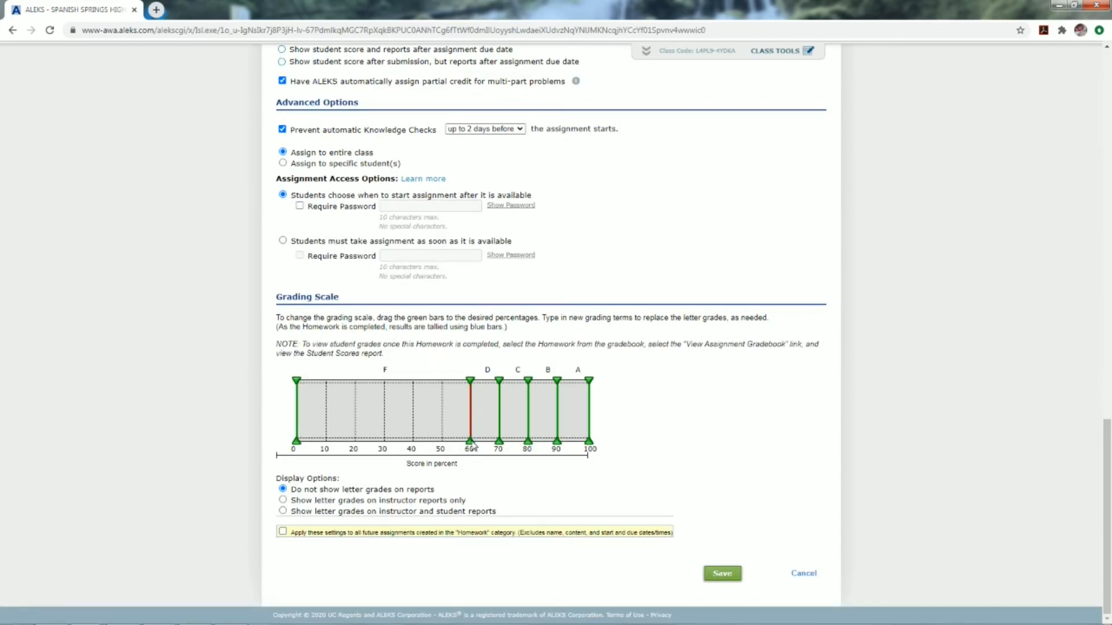
{"action": "left_click_drag", "start_coordinate": [470, 443], "coordinate": [384, 446]}
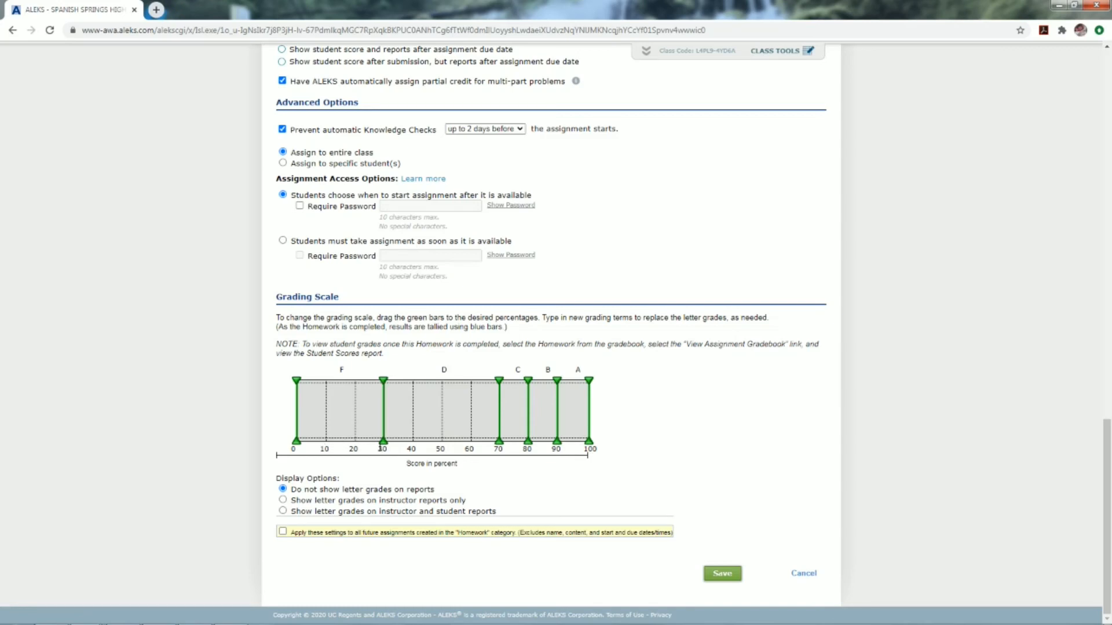
{"action": "left_click_drag", "start_coordinate": [383, 447], "coordinate": [471, 452]}
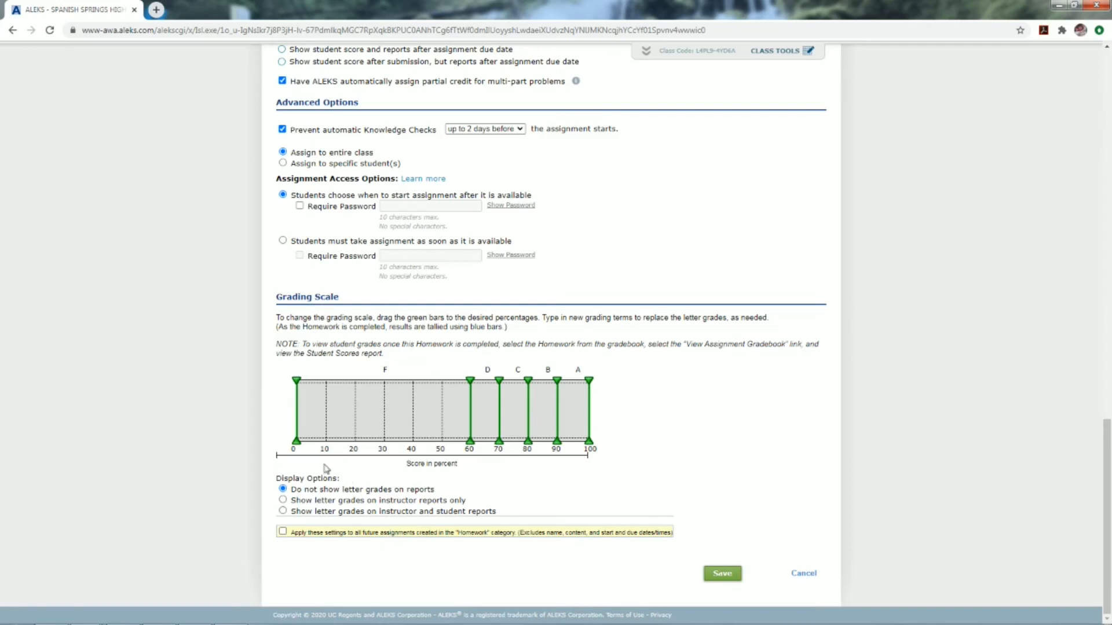
Try applying the settings to all future homework, turn that option off again, and save the assignment.
{"action": "left_click", "coordinate": [283, 532]}
{"action": "left_click", "coordinate": [283, 533]}
{"action": "left_click", "coordinate": [732, 579]}
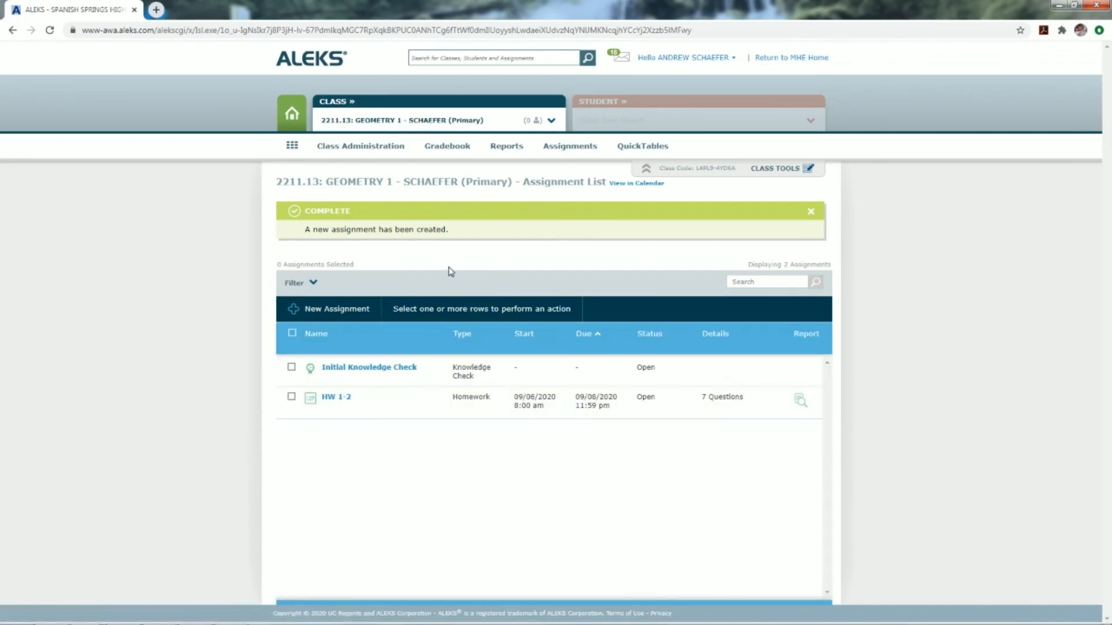
Select HW 1-2 in the assignment list and open its print page.
{"action": "mouse_move", "coordinate": [429, 407]}
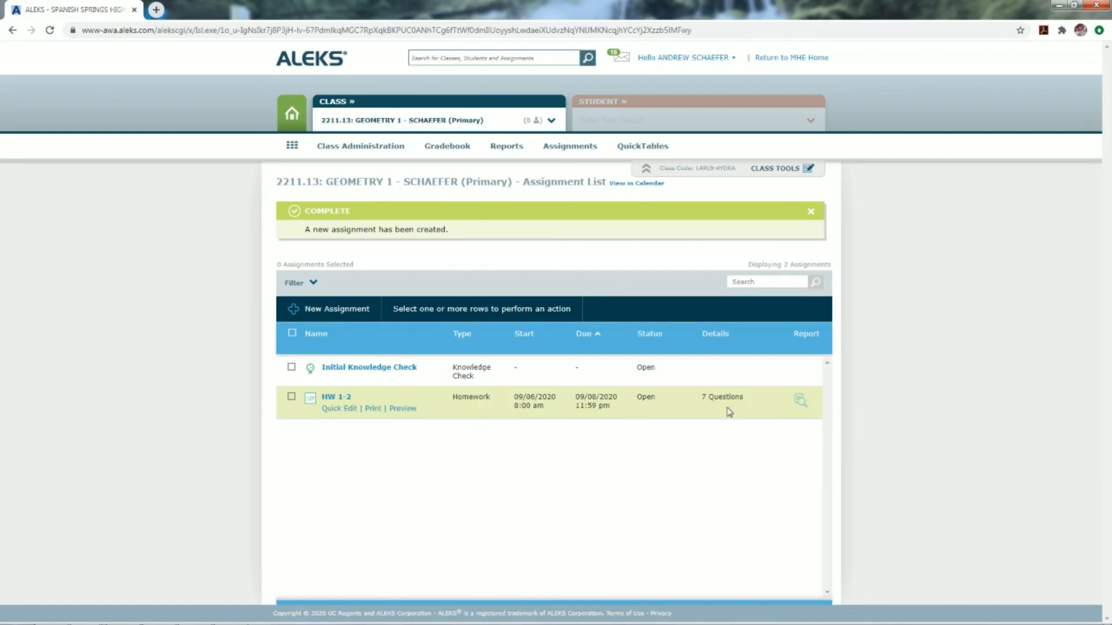
{"action": "left_click", "coordinate": [291, 399]}
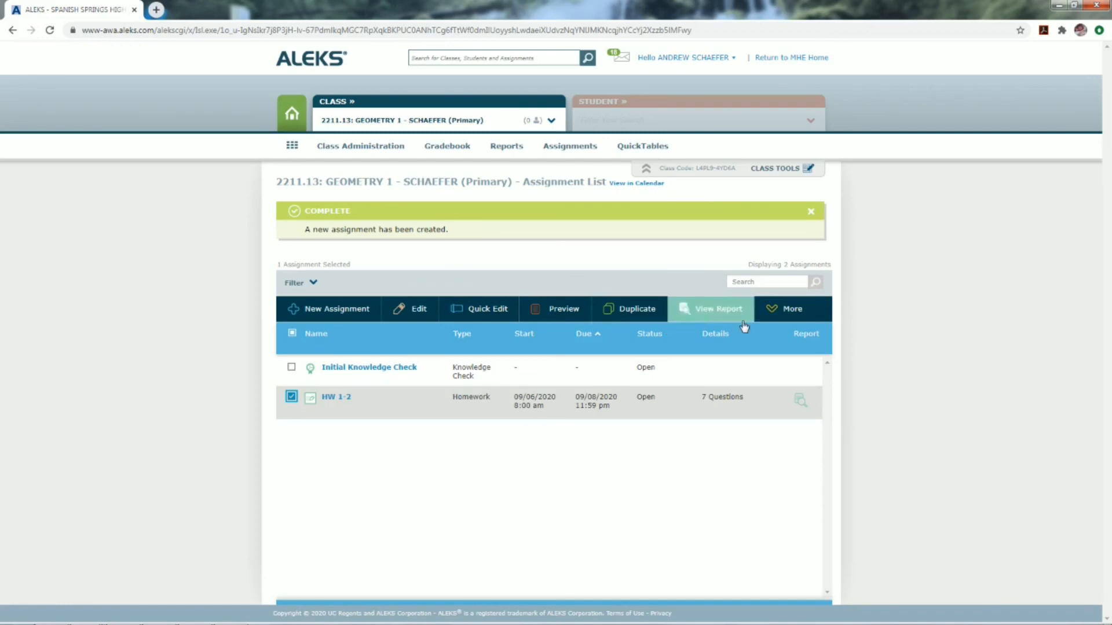
{"action": "left_click", "coordinate": [789, 316]}
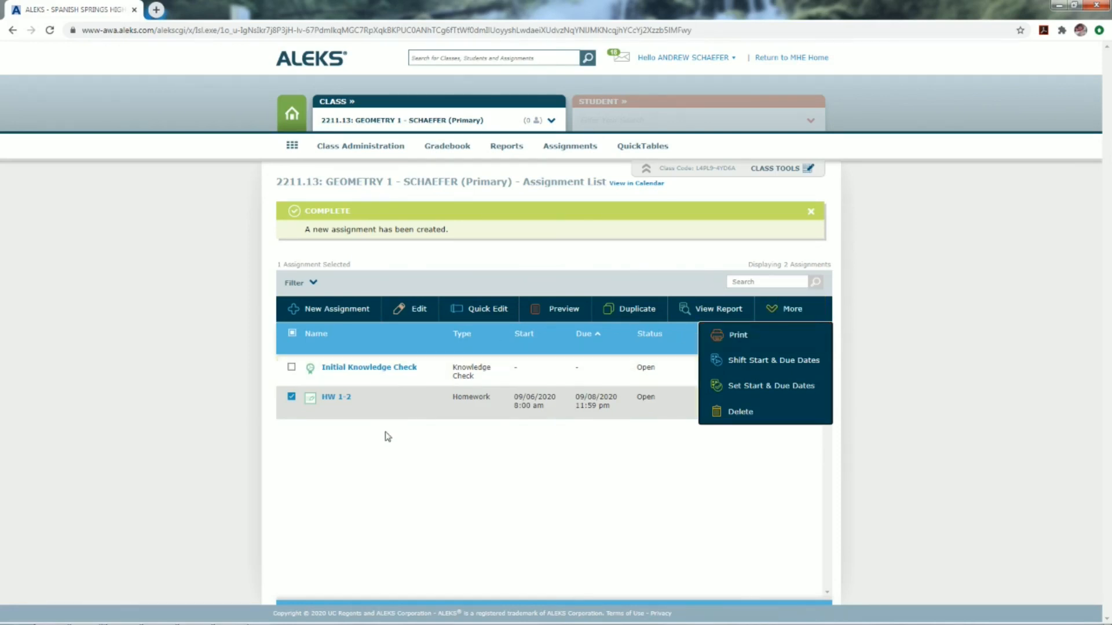
{"action": "mouse_move", "coordinate": [351, 410]}
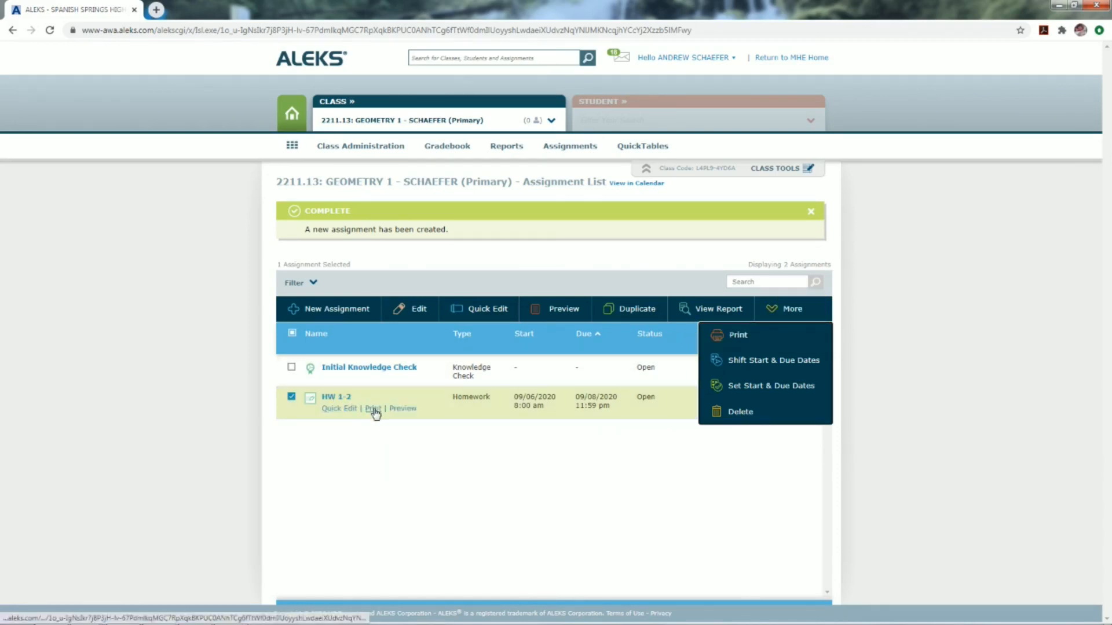
{"action": "left_click", "coordinate": [725, 346]}
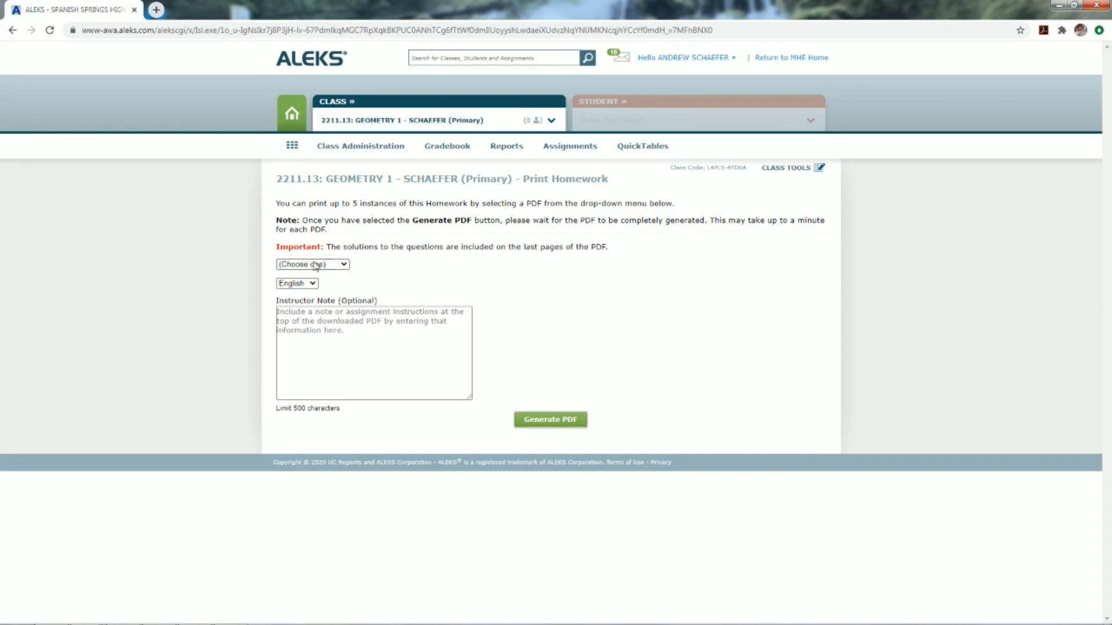
Generate the English PDF of HW 1-2 (PDF #1) without an instructor note.
{"action": "left_click", "coordinate": [343, 264]}
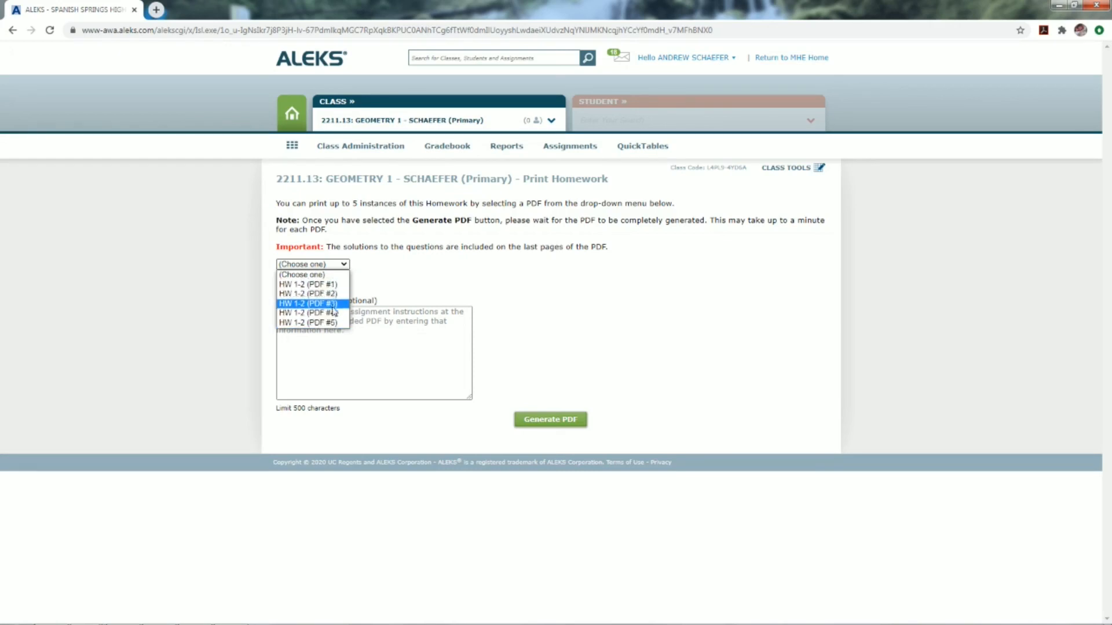
{"action": "left_click", "coordinate": [332, 285]}
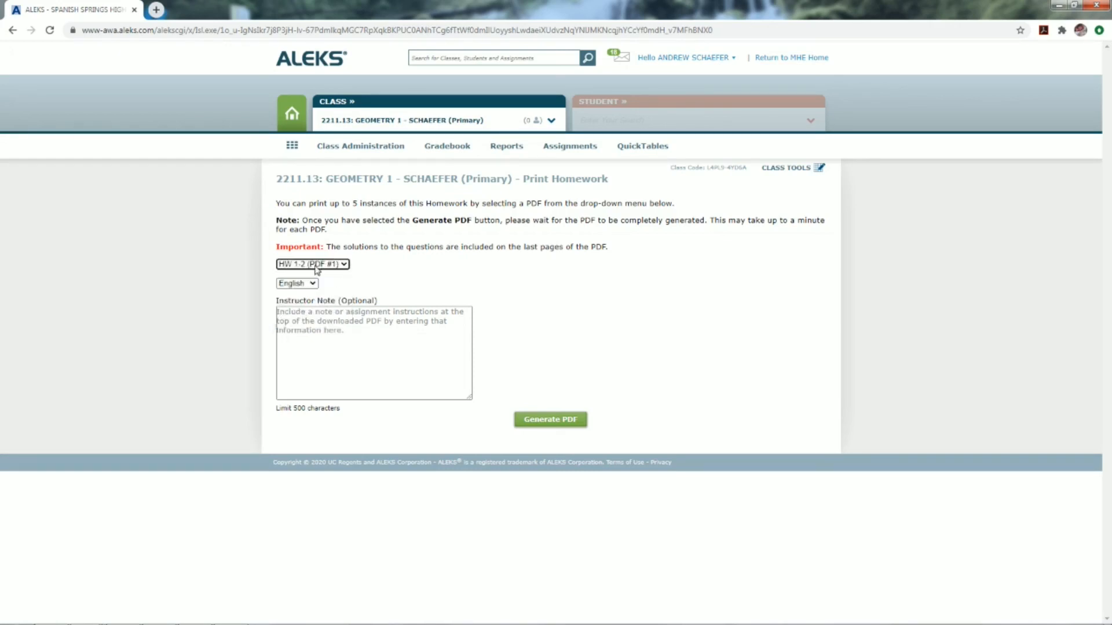
{"action": "left_click", "coordinate": [534, 420]}
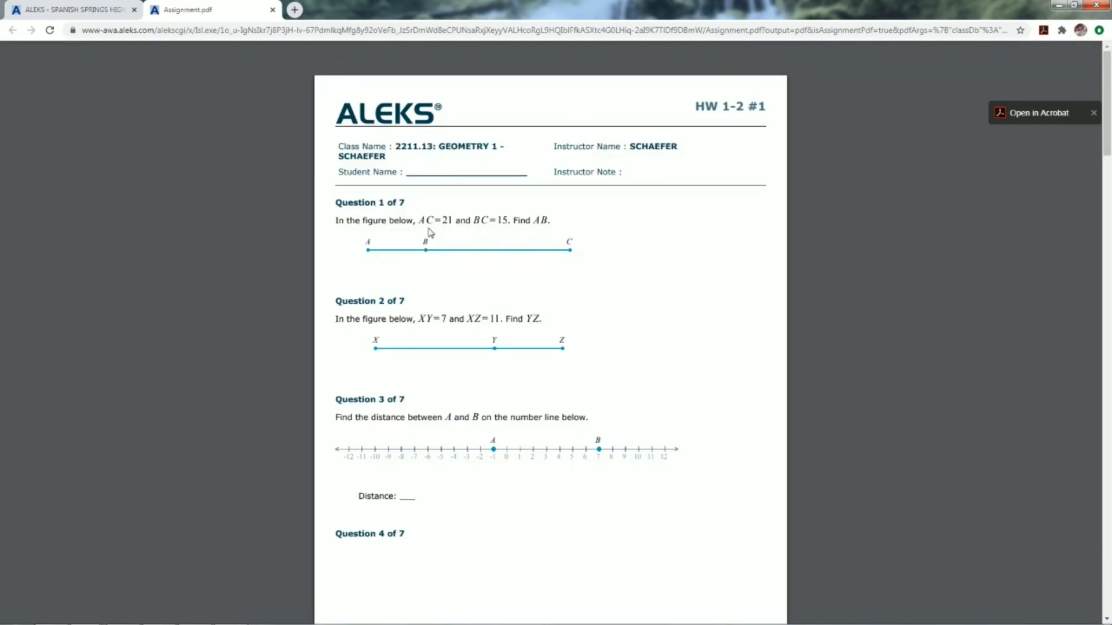
Review the questions and answer pages of the generated HW 1-2 PDF, and return to its first page.
{"action": "scroll", "coordinate": [434, 303], "scroll_direction": "down", "scroll_amount": 10}
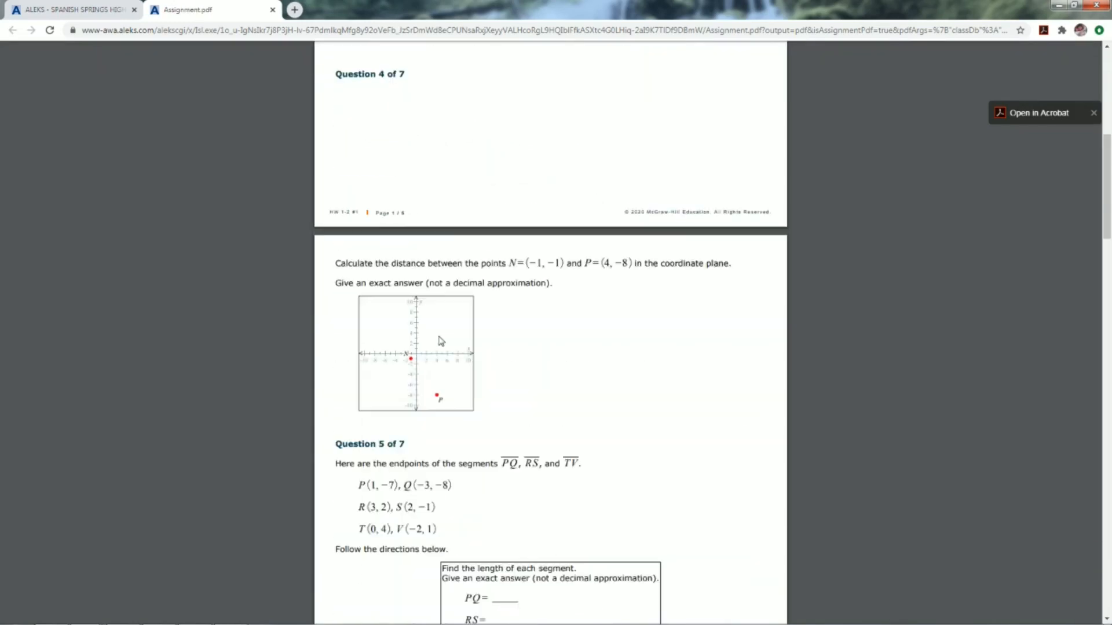
{"action": "scroll", "coordinate": [442, 342], "scroll_direction": "down", "scroll_amount": 16}
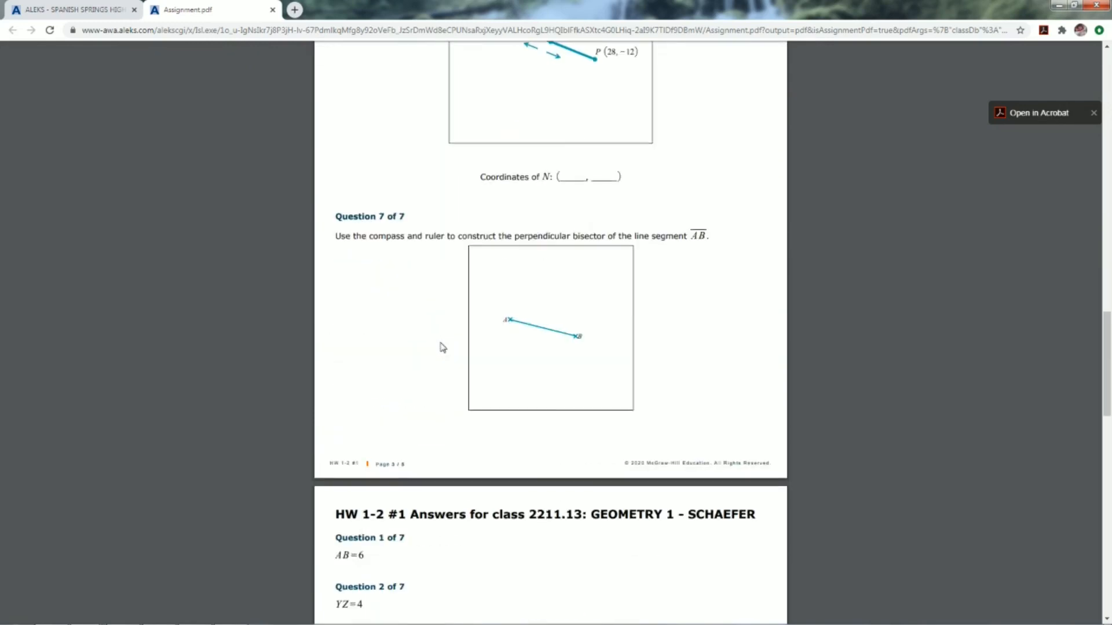
{"action": "scroll", "coordinate": [438, 432], "scroll_direction": "down", "scroll_amount": 5}
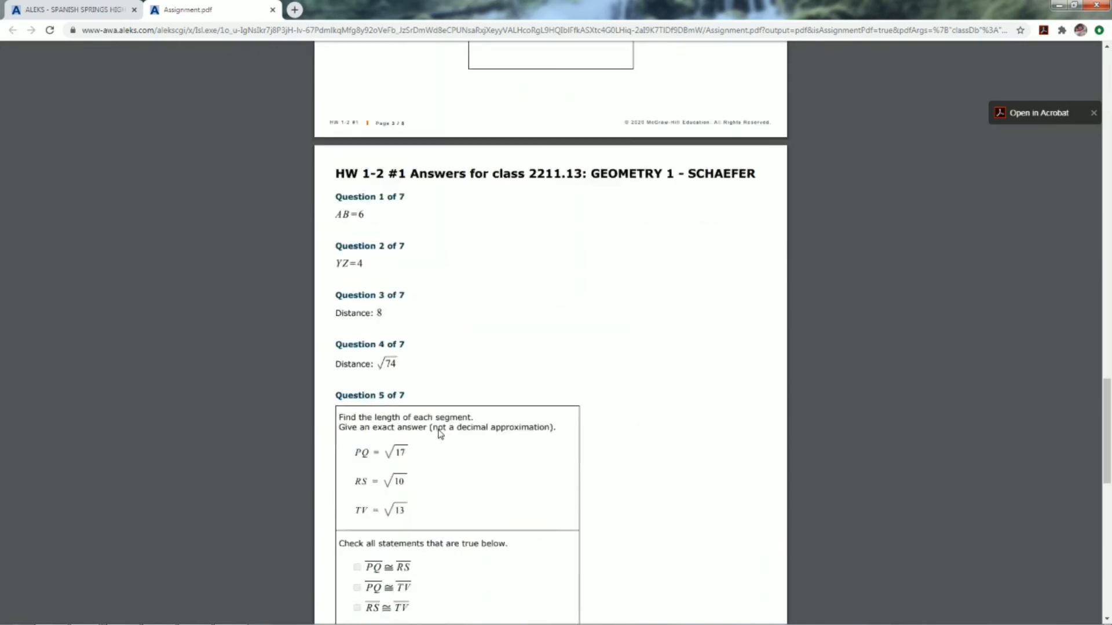
{"action": "scroll", "coordinate": [440, 434], "scroll_direction": "down", "scroll_amount": 4}
{"action": "scroll", "coordinate": [440, 433], "scroll_direction": "down", "scroll_amount": 4}
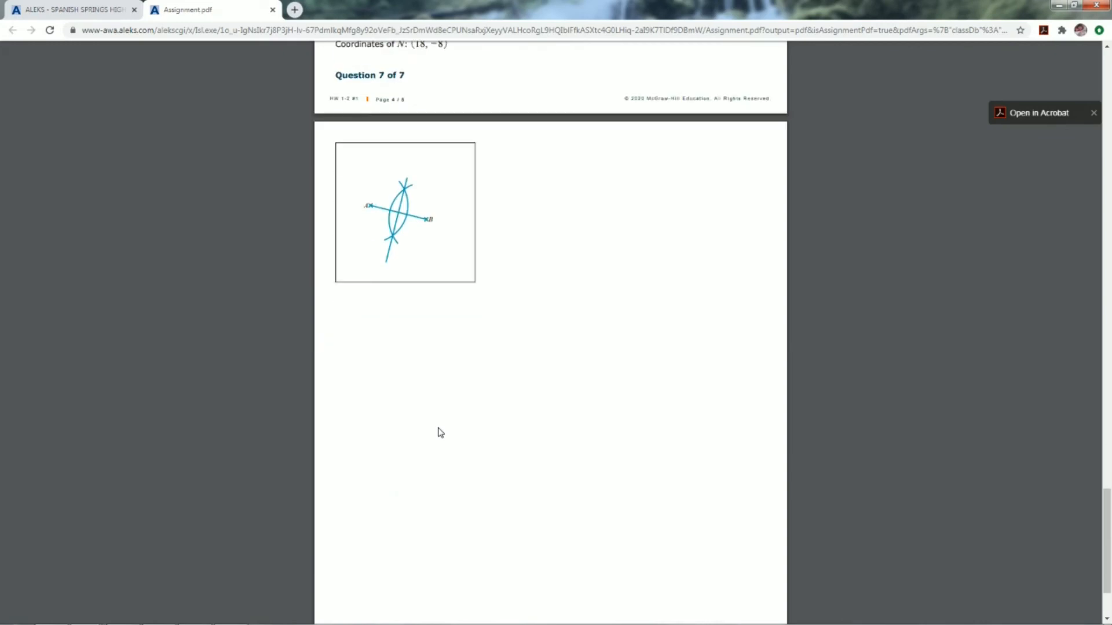
{"action": "scroll", "coordinate": [440, 432], "scroll_direction": "up", "scroll_amount": 15}
{"action": "scroll", "coordinate": [440, 433], "scroll_direction": "up", "scroll_amount": 20}
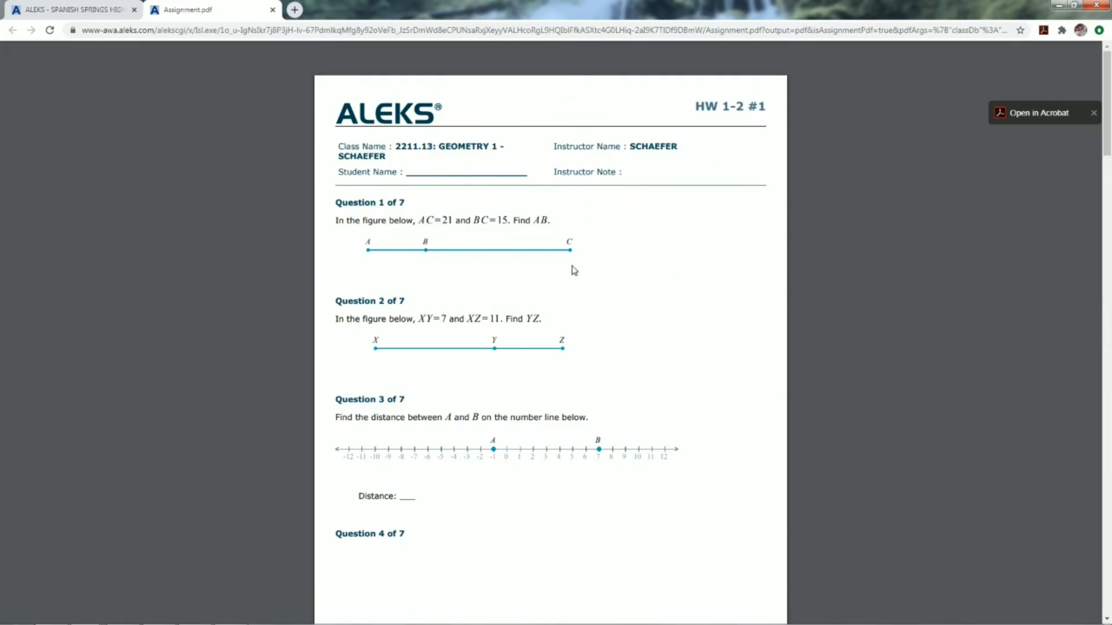
Look through the HW 1-2 PDF's questions and answer key again, and check the version number in the first page's header.
{"action": "scroll", "coordinate": [578, 459], "scroll_direction": "down", "scroll_amount": 15}
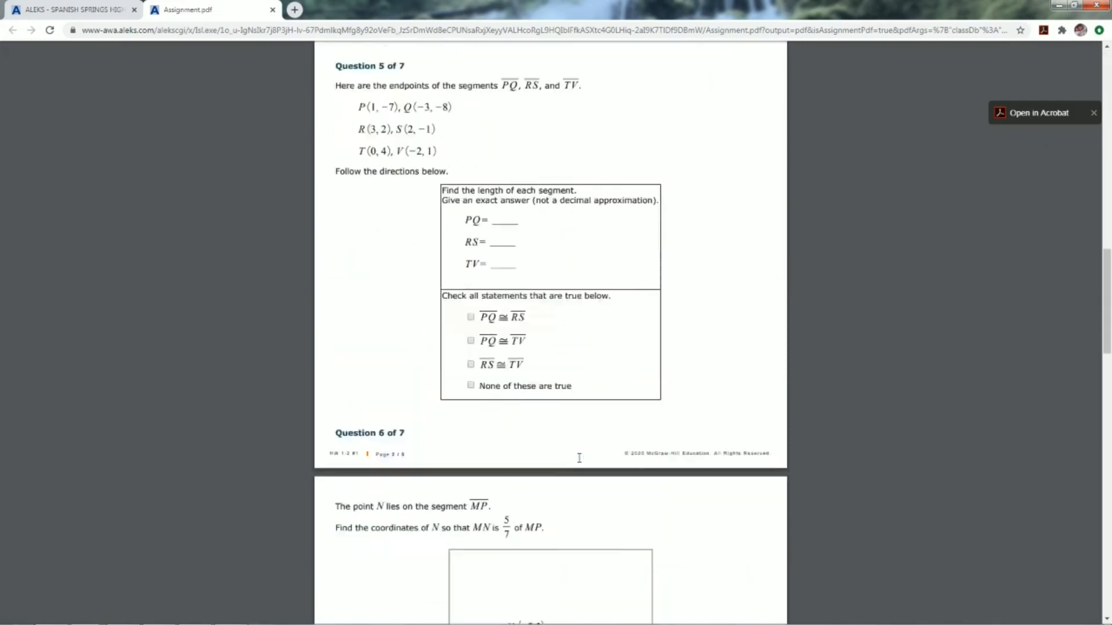
{"action": "scroll", "coordinate": [579, 458], "scroll_direction": "down", "scroll_amount": 20}
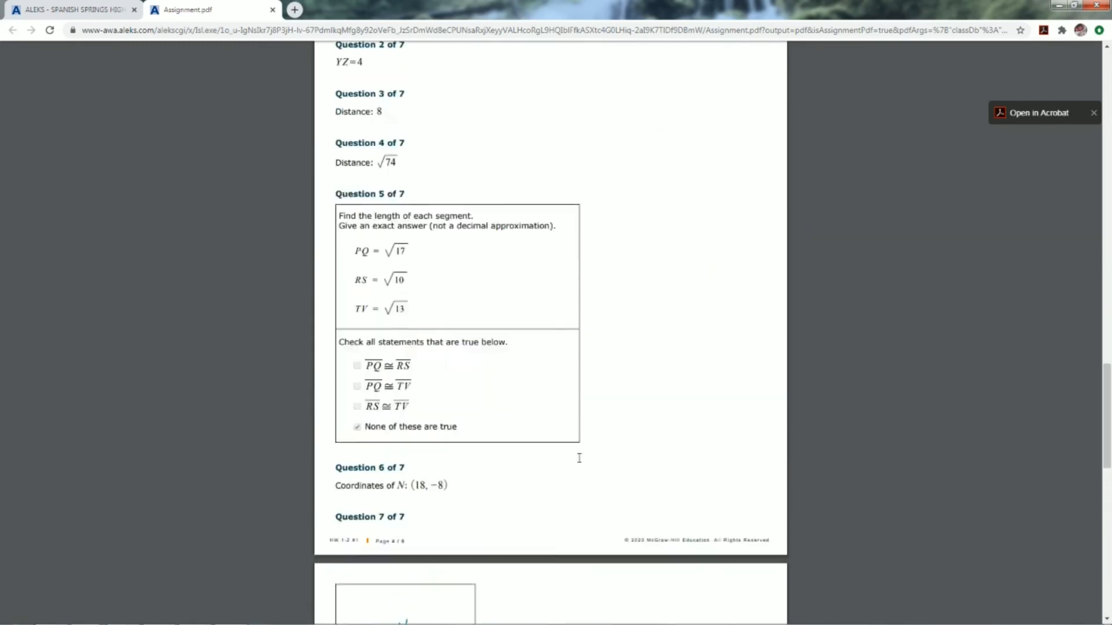
{"action": "scroll", "coordinate": [579, 458], "scroll_direction": "up", "scroll_amount": 20}
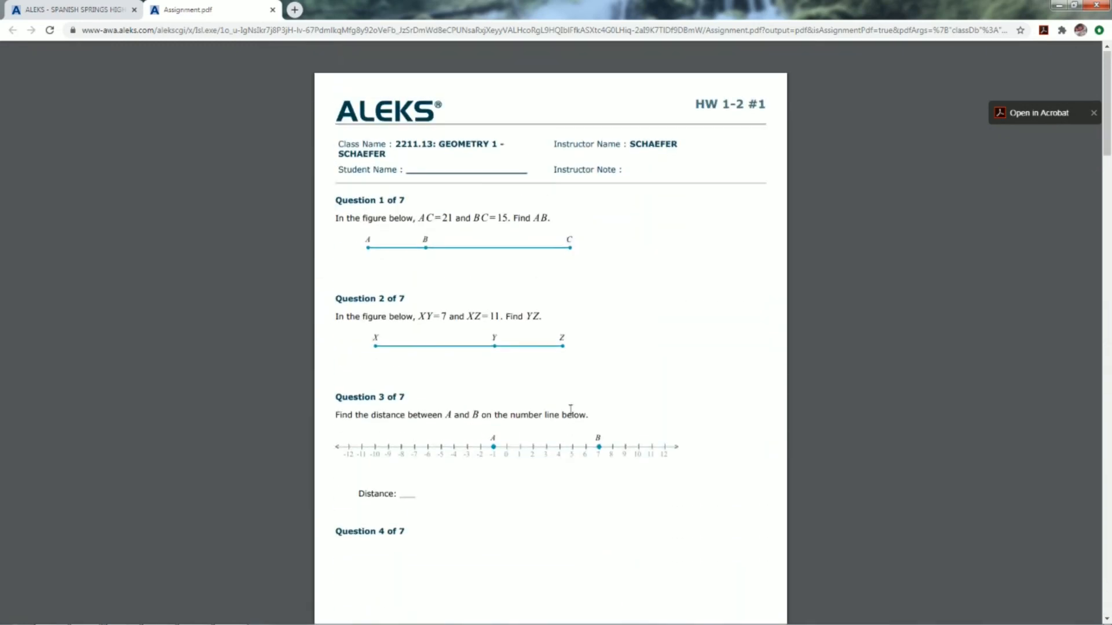
{"action": "left_click_drag", "start_coordinate": [766, 108], "coordinate": [749, 108]}
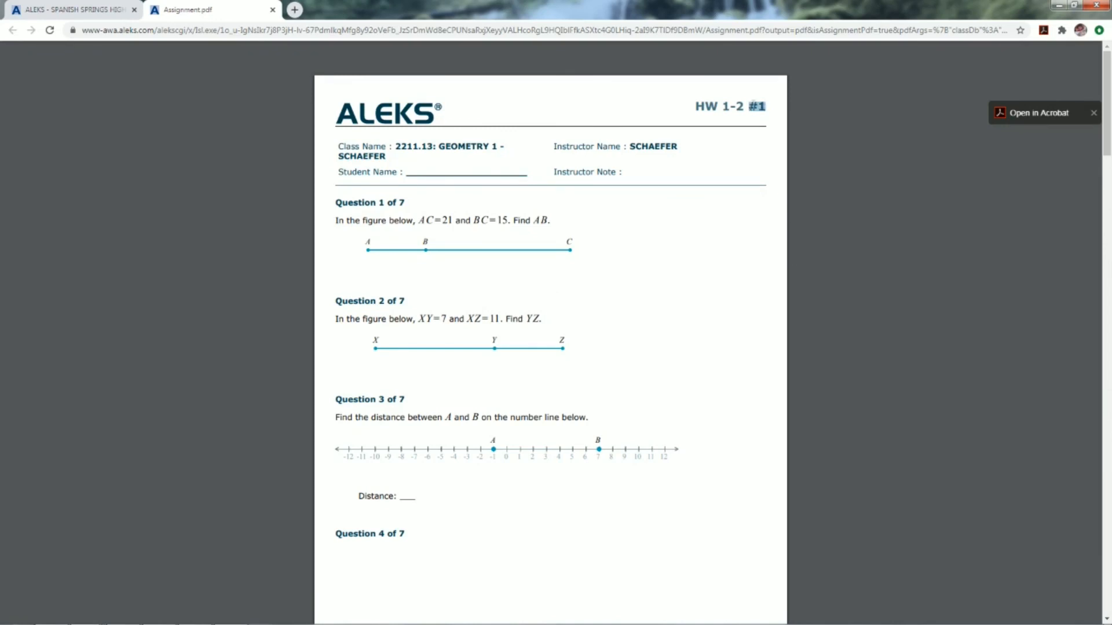
{"action": "left_click", "coordinate": [750, 110]}
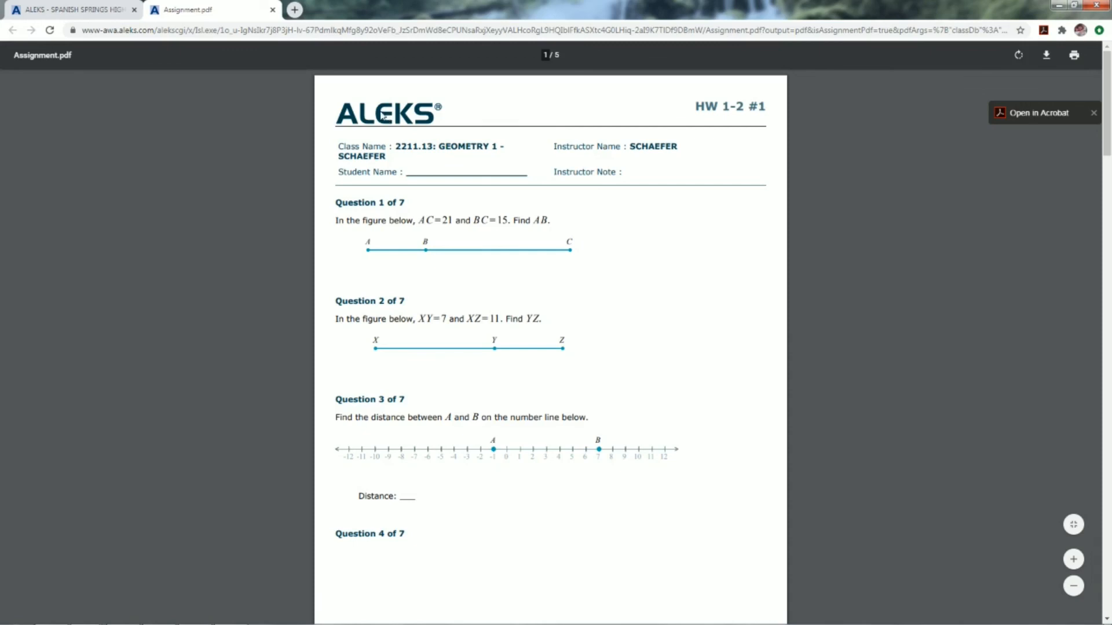
Close the generated HW 1-2 PDF and open the Geometry 1 class's assignment management list.
{"action": "left_click", "coordinate": [272, 10]}
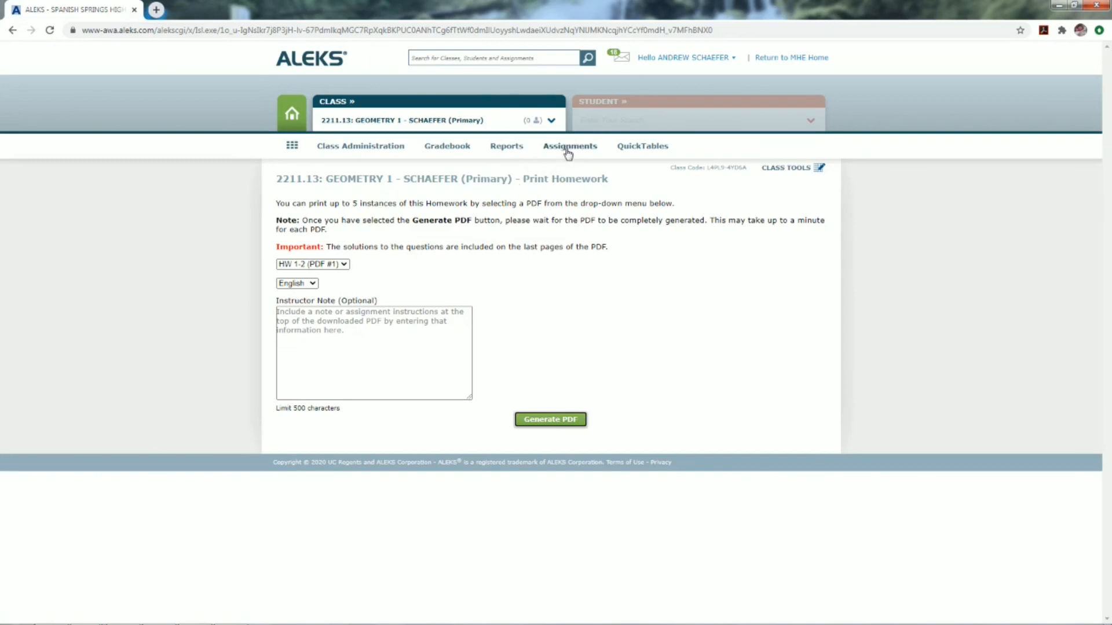
{"action": "mouse_move", "coordinate": [570, 150]}
{"action": "left_click", "coordinate": [358, 184]}
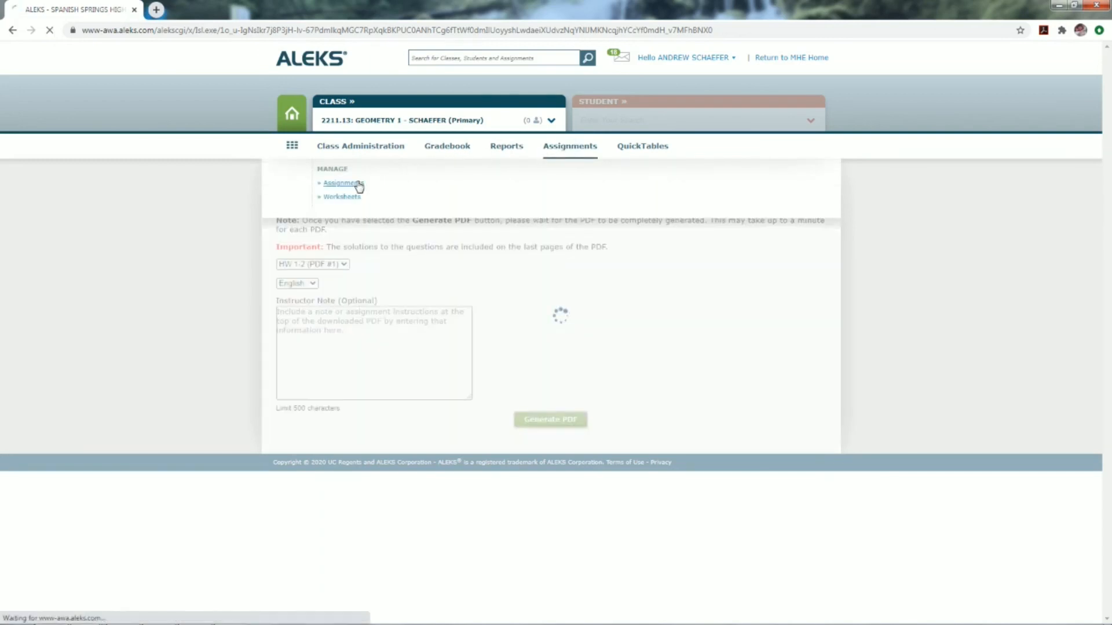